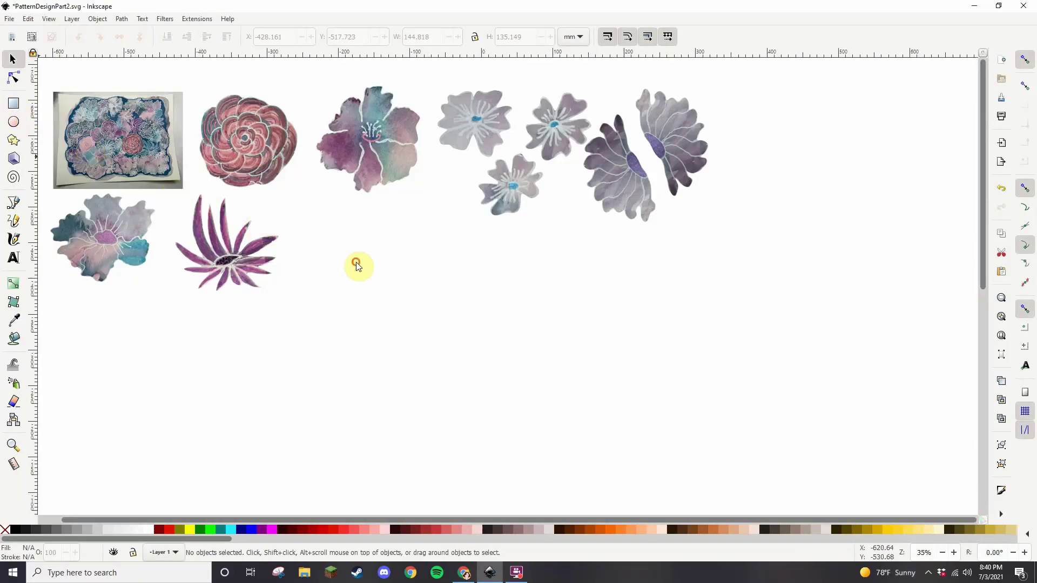
# Draw a rectangle below the flowers and size it to 1000 × 1000 px
pyautogui.click(14, 103)
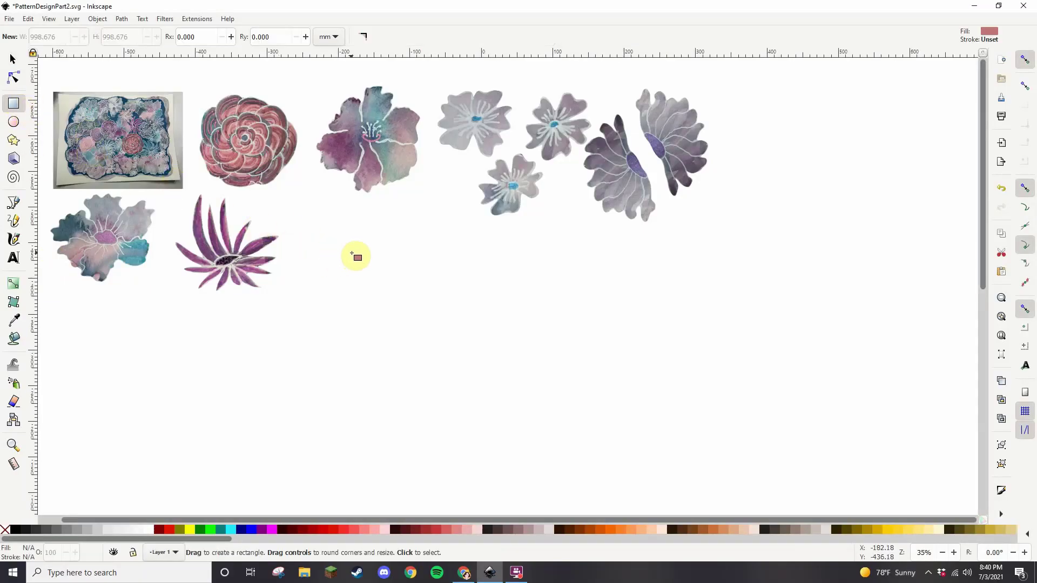
pyautogui.moveTo(349, 275); pyautogui.dragTo(499, 404)
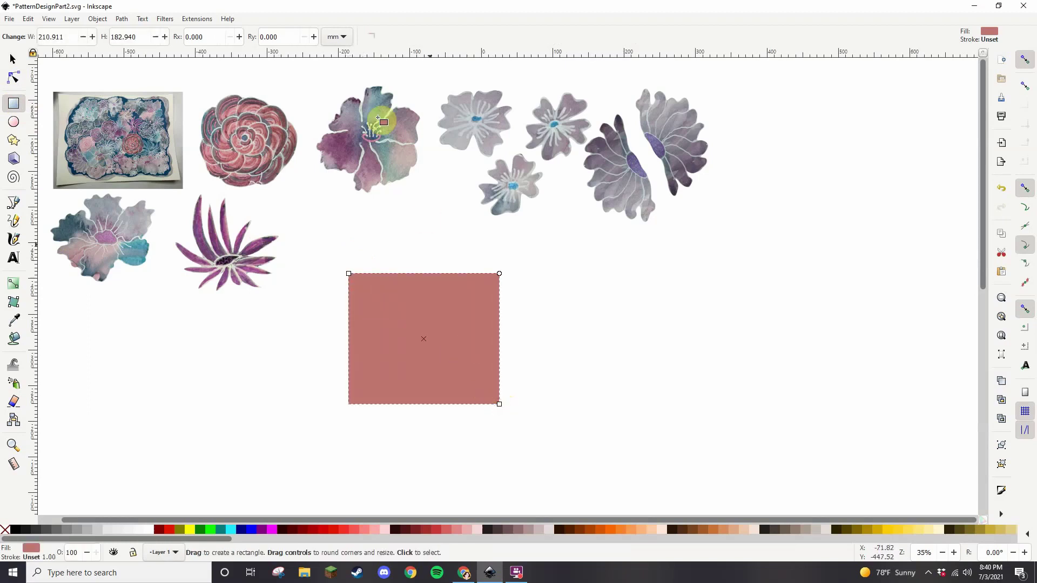
pyautogui.click(345, 37)
pyautogui.click(342, 54)
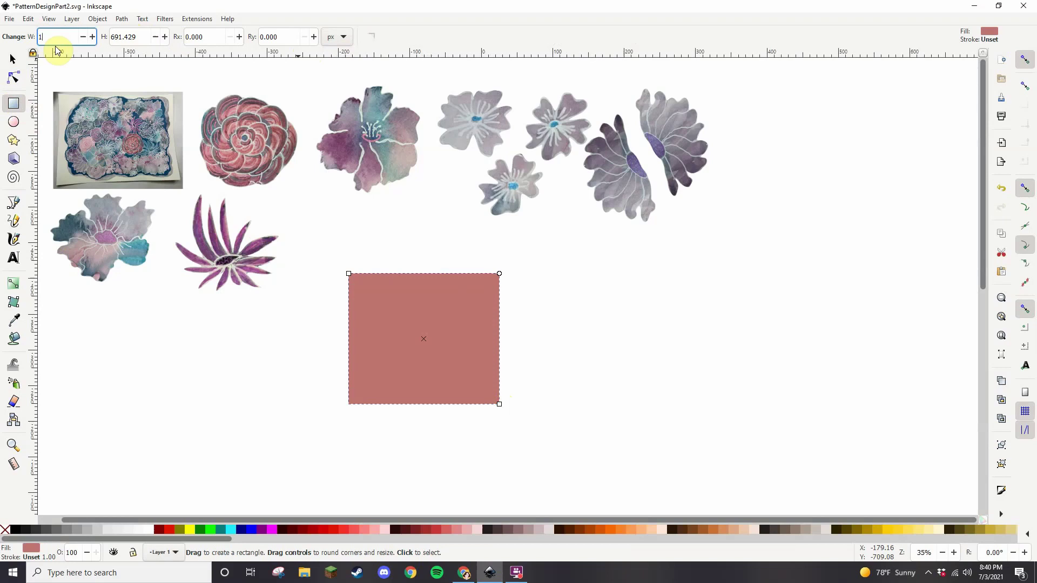
pyautogui.moveTo(144, 37); pyautogui.dragTo(111, 37)
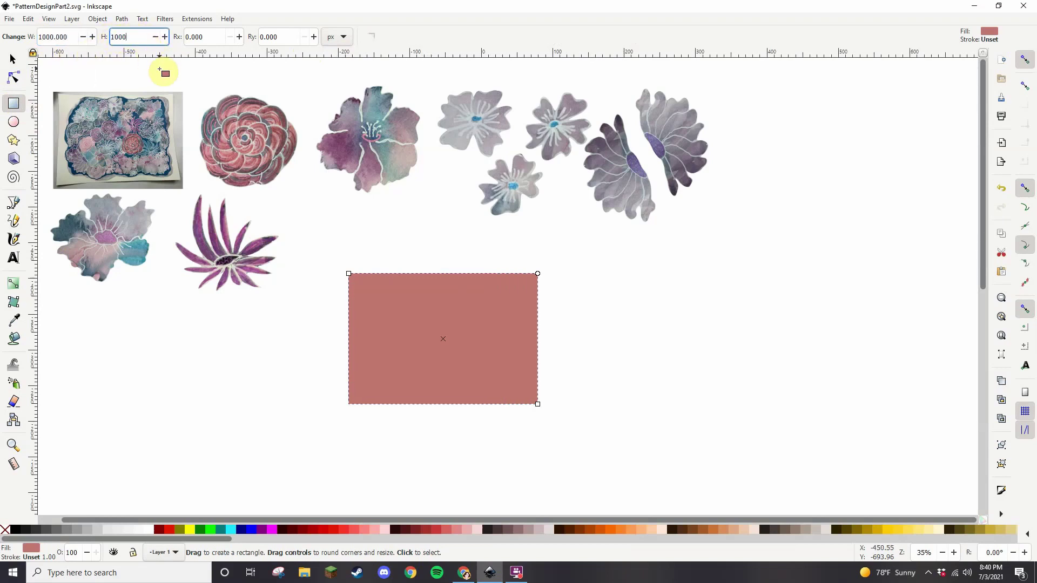
pyautogui.press('Return')
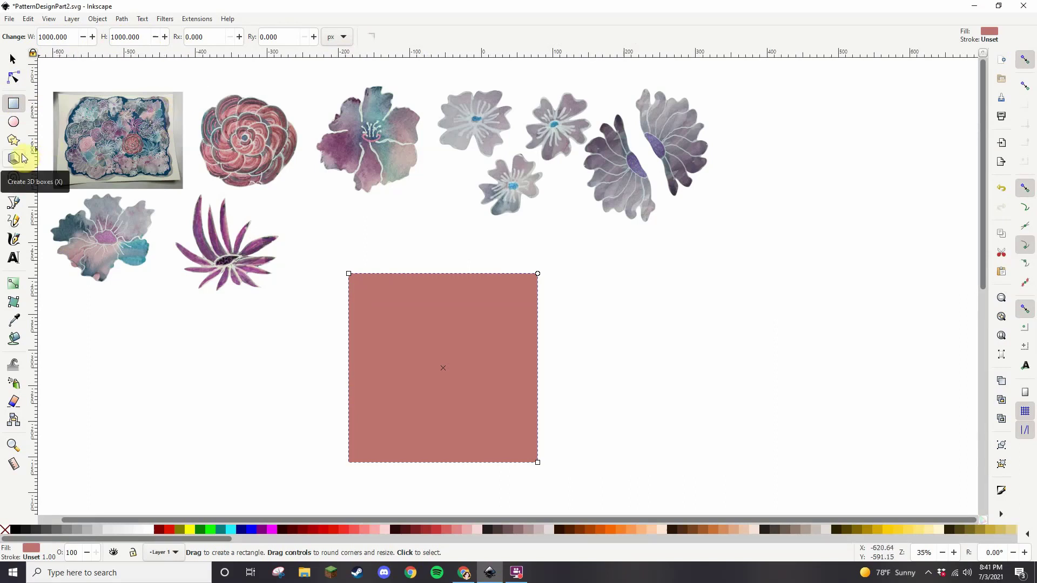
pyautogui.click(13, 58)
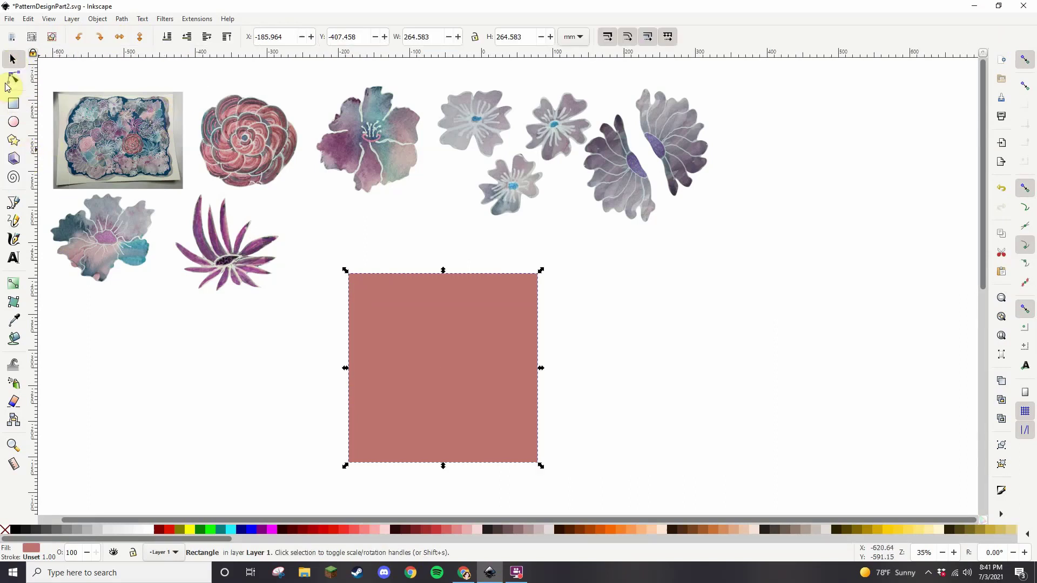
# Fill the square with purple #81749f sampled from a flower using the Dropper
pyautogui.click(15, 323)
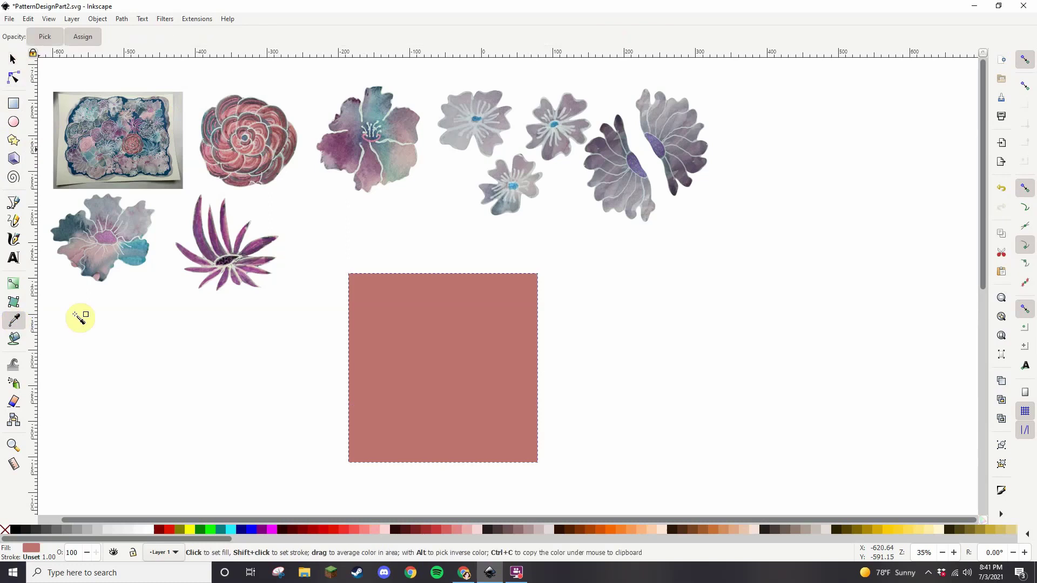
pyautogui.click(639, 173)
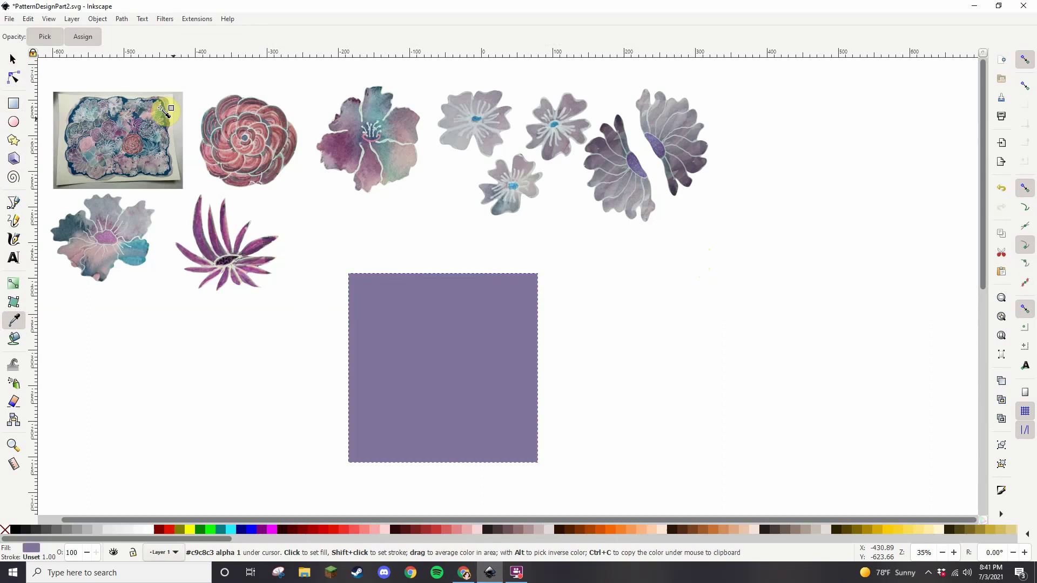
pyautogui.click(12, 57)
# Move a half flower onto the square's left edge, shrink it to about 72%, and duplicate it to the right edge
pyautogui.click(625, 185)
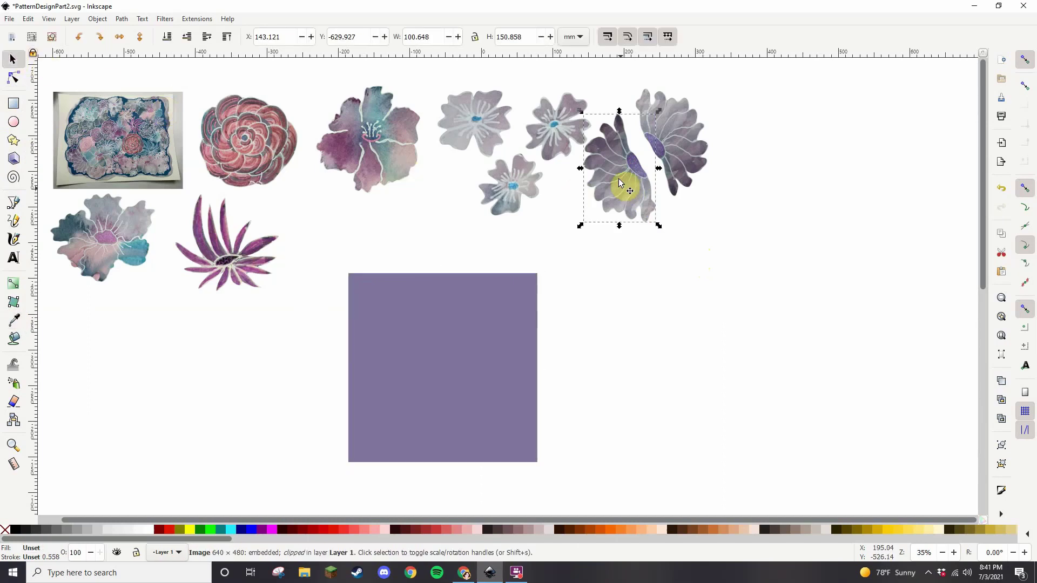
pyautogui.moveTo(620, 182); pyautogui.dragTo(350, 339)
pyautogui.moveTo(393, 389); pyautogui.dragTo(378, 359)
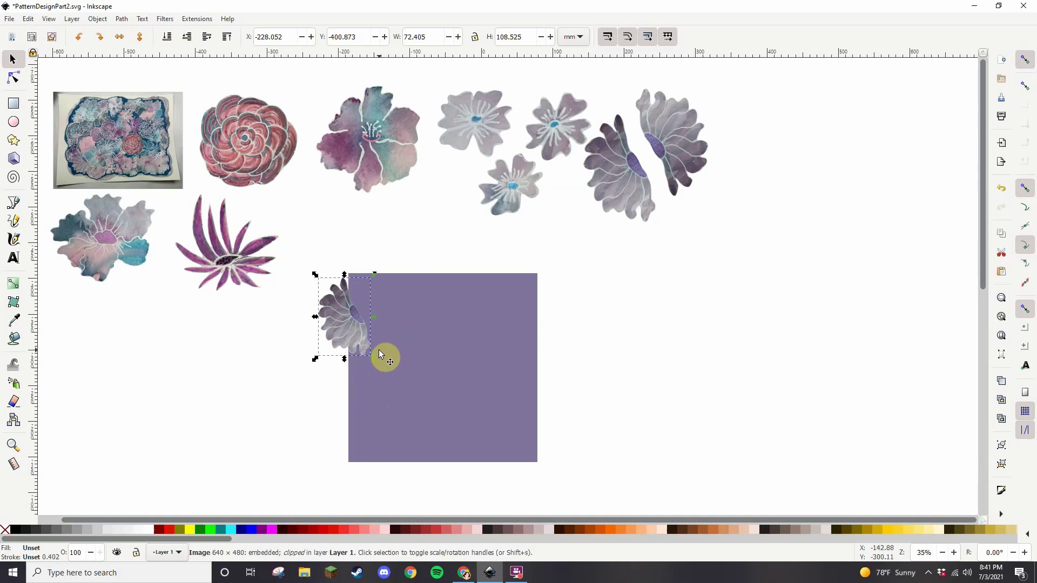
pyautogui.hotkey('ctrl', 'd')
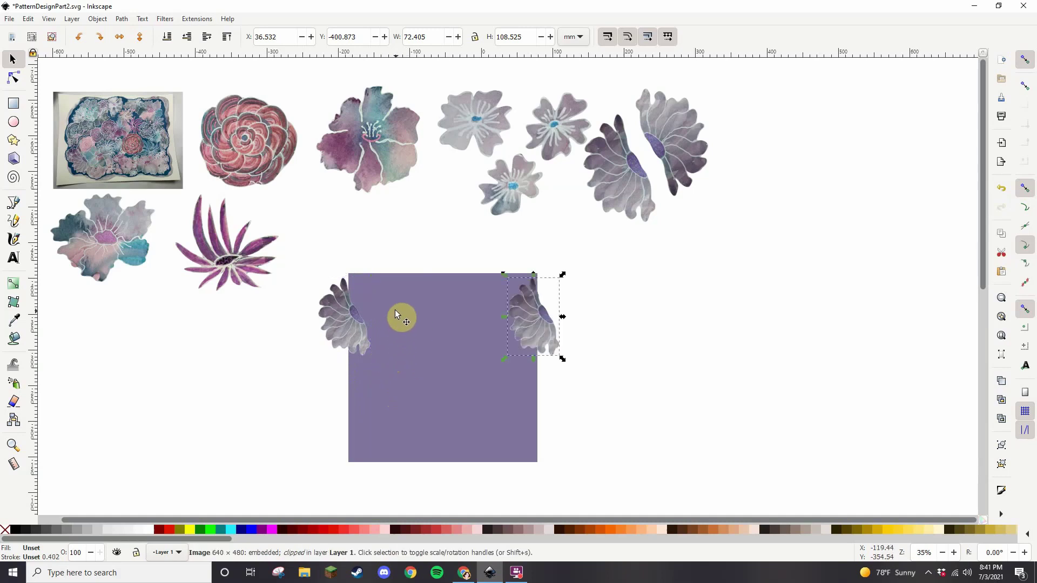
# Add a copy of the large flower half, rotated about 31 degrees and shrunk, near the square's top
pyautogui.click(672, 134)
pyautogui.hotkey('ctrl', 'd')
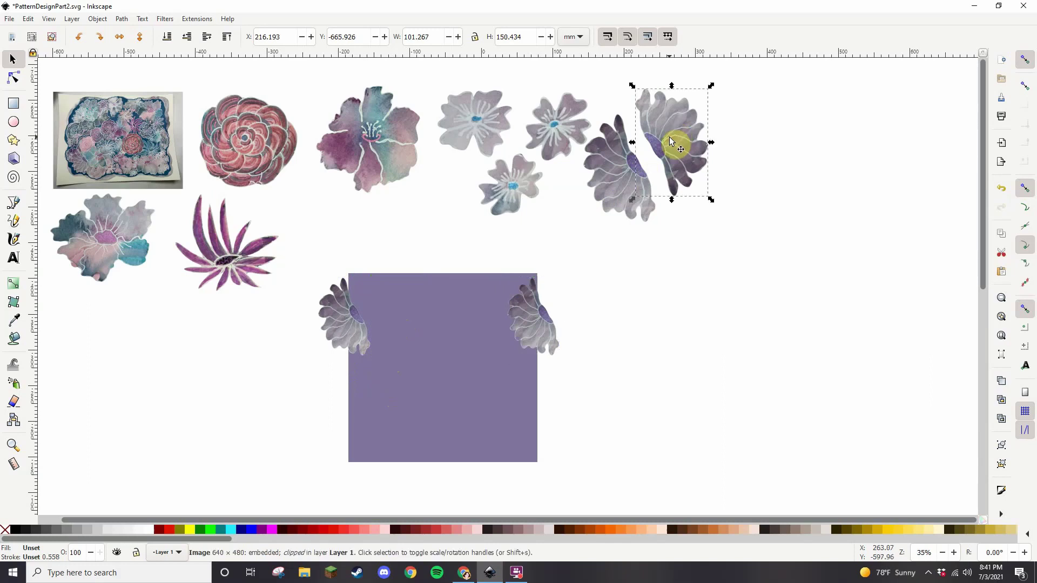
pyautogui.moveTo(672, 134); pyautogui.dragTo(434, 362)
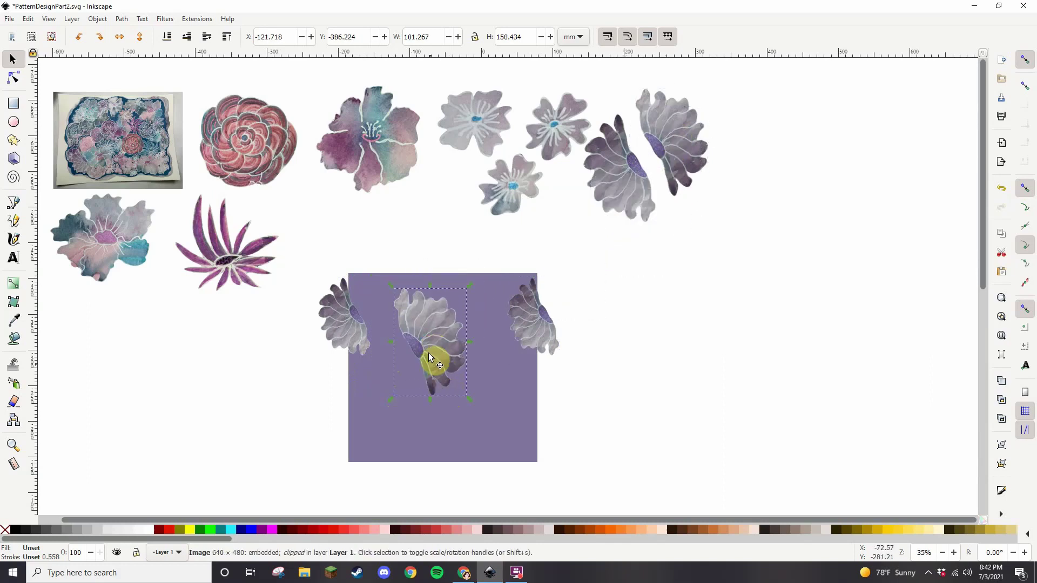
pyautogui.click(465, 391)
pyautogui.moveTo(468, 400); pyautogui.dragTo(439, 345)
pyautogui.click(439, 345)
pyautogui.moveTo(402, 316); pyautogui.dragTo(388, 298)
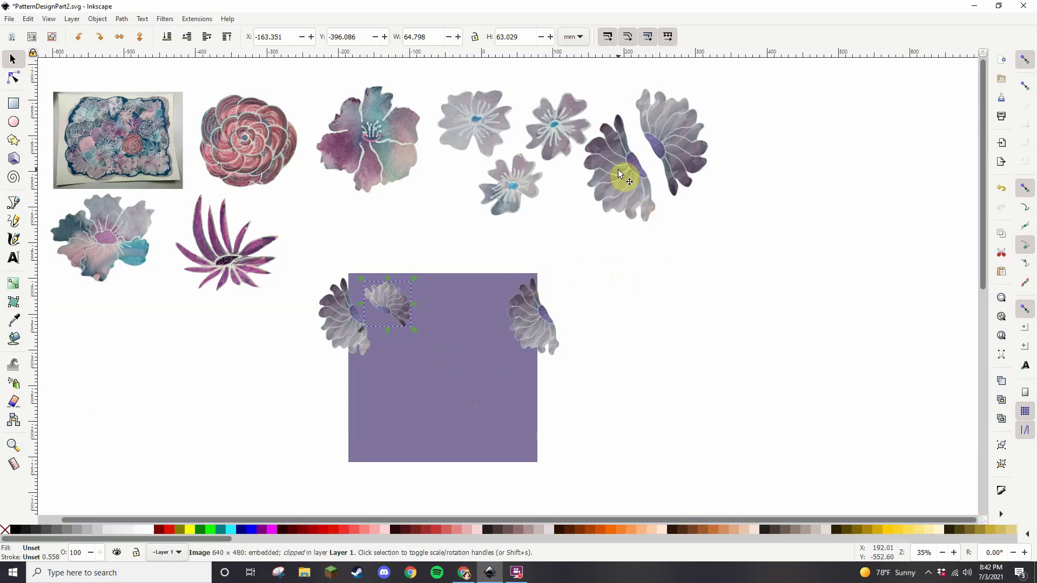
# Move two flower halves down so they overlap into one whole flower
pyautogui.moveTo(637, 209); pyautogui.dragTo(659, 335)
pyautogui.click(672, 133)
pyautogui.moveTo(671, 134); pyautogui.dragTo(681, 292)
# Rubber-band select the two overlapping flower halves, group them into one flower, and duplicate the group
pyautogui.click(761, 313)
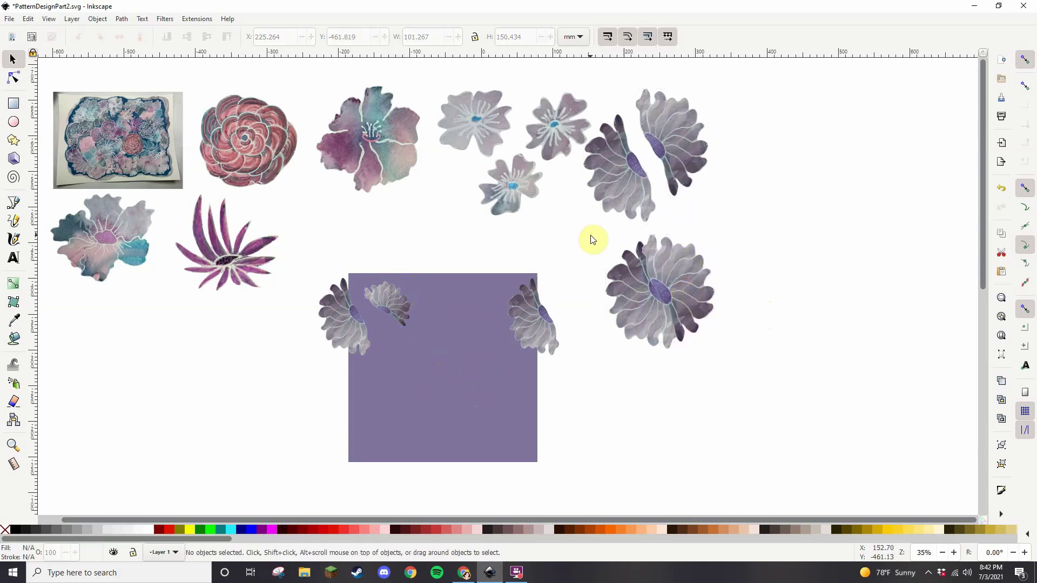
pyautogui.moveTo(592, 237); pyautogui.dragTo(752, 356)
pyautogui.click(759, 349)
pyautogui.moveTo(599, 232); pyautogui.dragTo(739, 365)
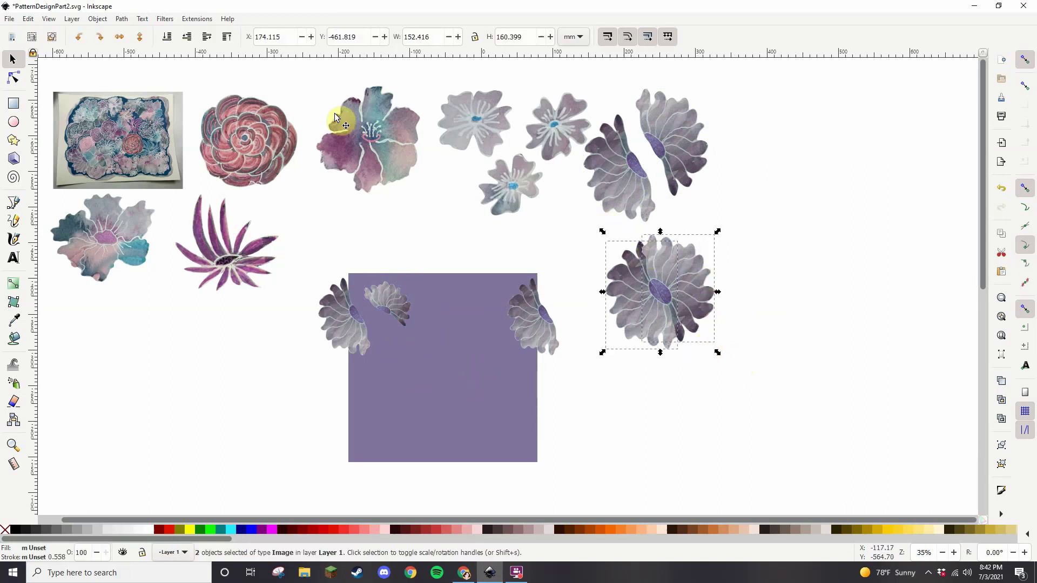
pyautogui.click(101, 21)
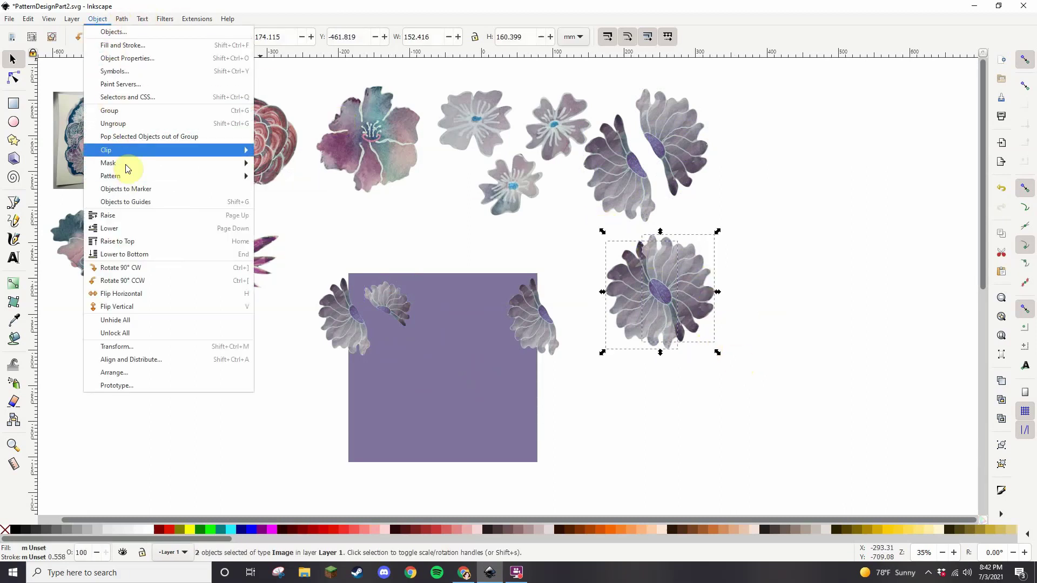
pyautogui.click(120, 115)
pyautogui.click(798, 260)
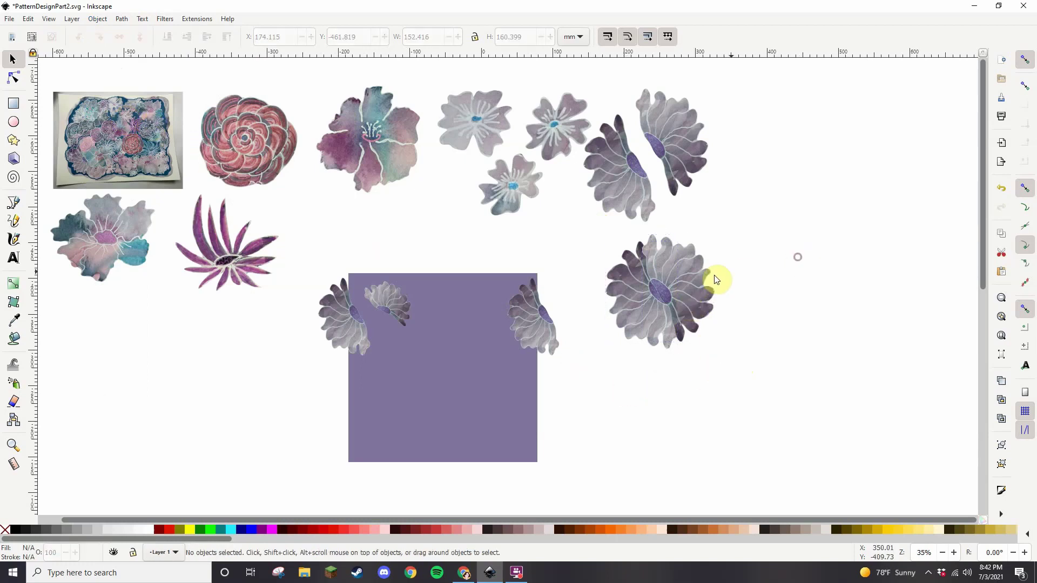
pyautogui.click(649, 288)
pyautogui.hotkey('ctrl', 'd')
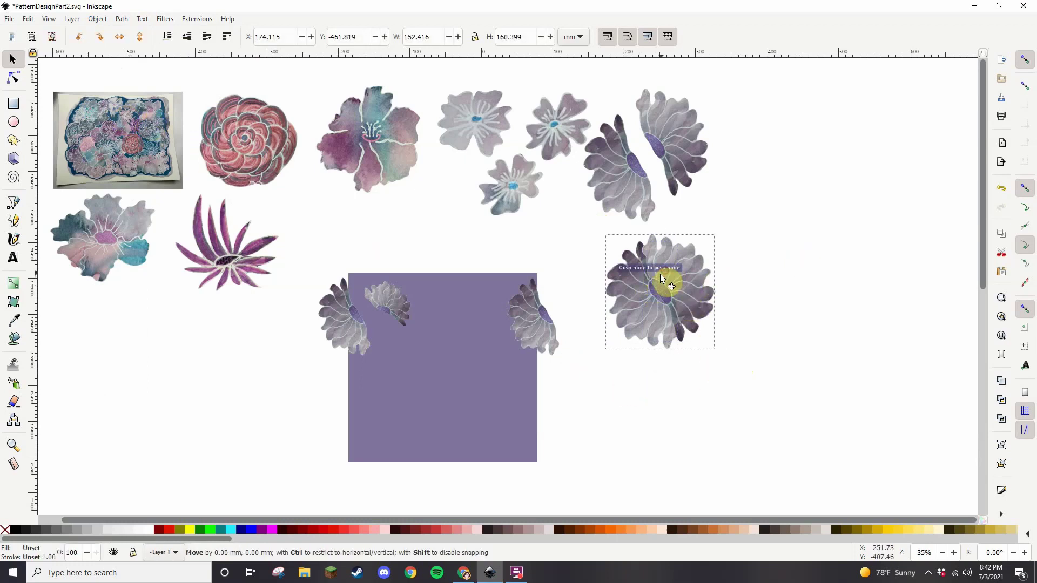
# Move the duplicated flower onto the purple square, then shrink and reposition it
pyautogui.moveTo(652, 277); pyautogui.dragTo(437, 374)
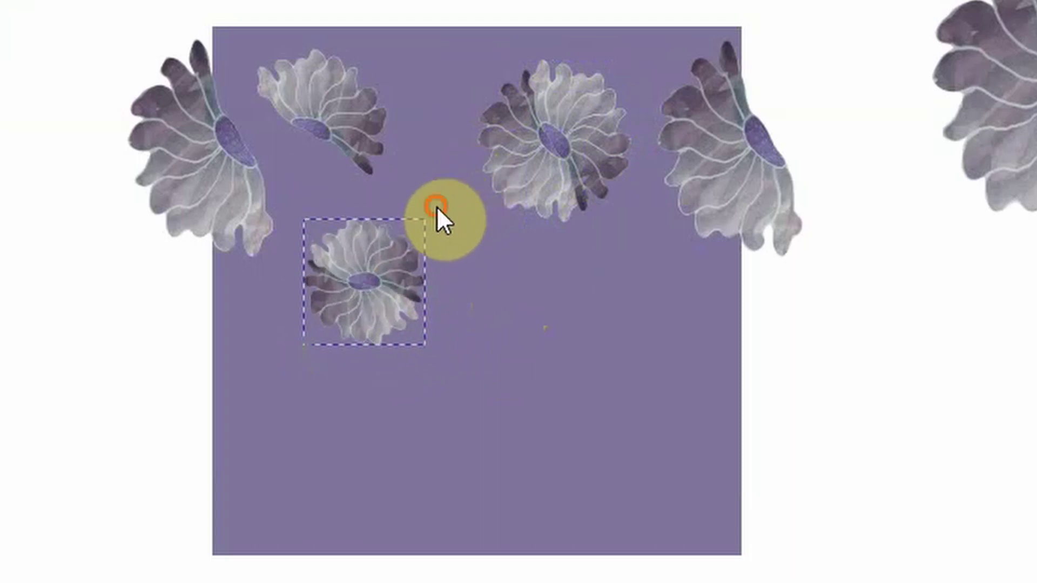
pyautogui.moveTo(401, 255); pyautogui.dragTo(433, 231)
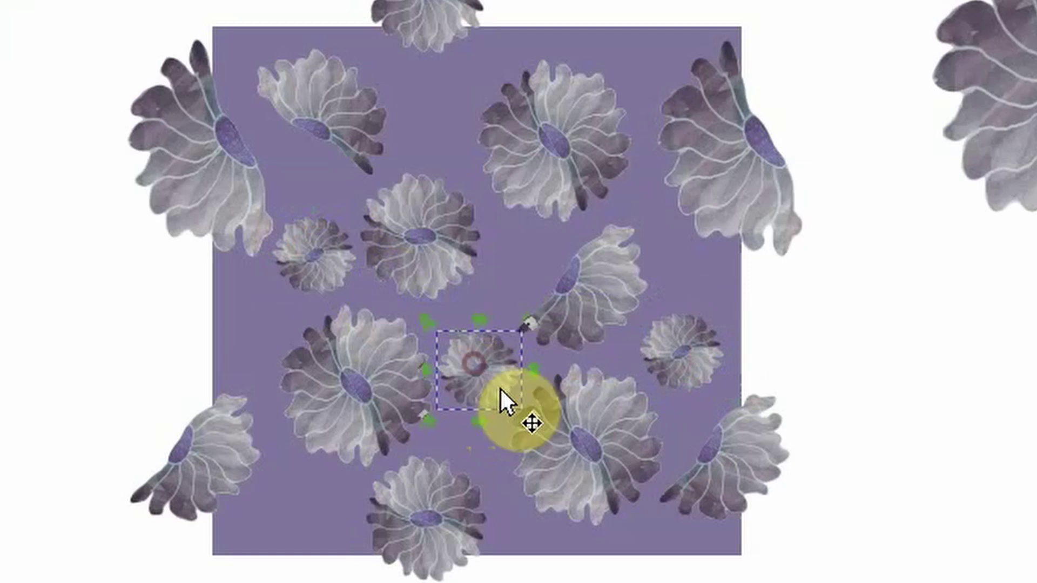
# Position, rotate and shrink small flower copies to fill the gaps, including one at the top edge
pyautogui.moveTo(490, 432); pyautogui.dragTo(410, 439)
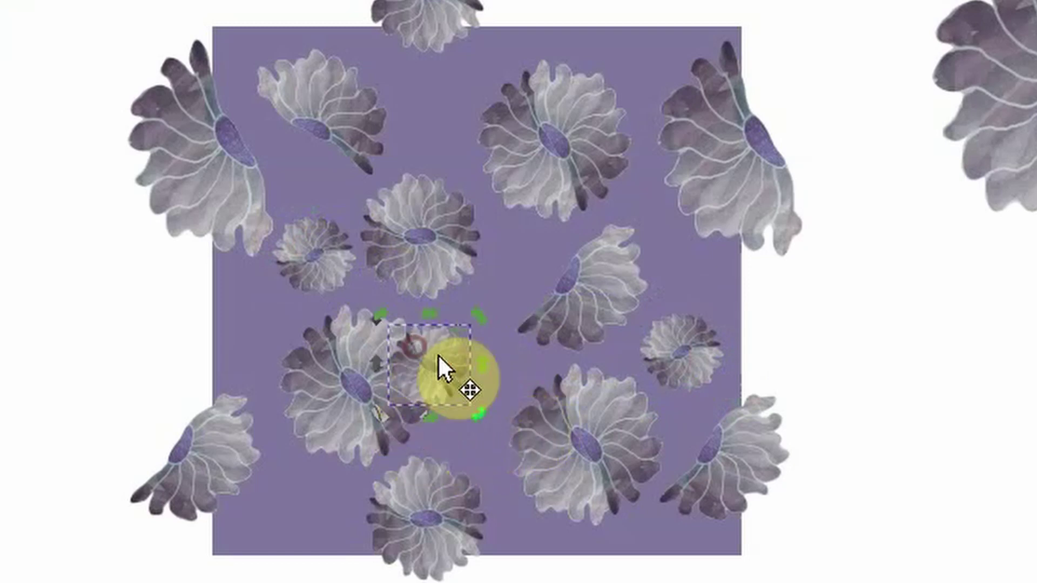
pyautogui.moveTo(438, 354); pyautogui.dragTo(477, 356)
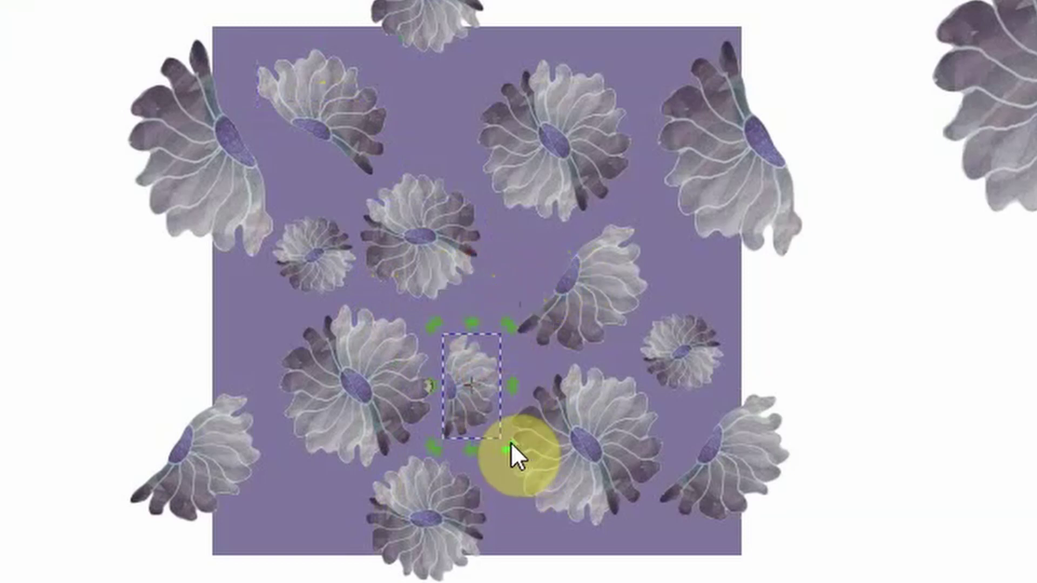
pyautogui.moveTo(510, 444); pyautogui.dragTo(461, 336)
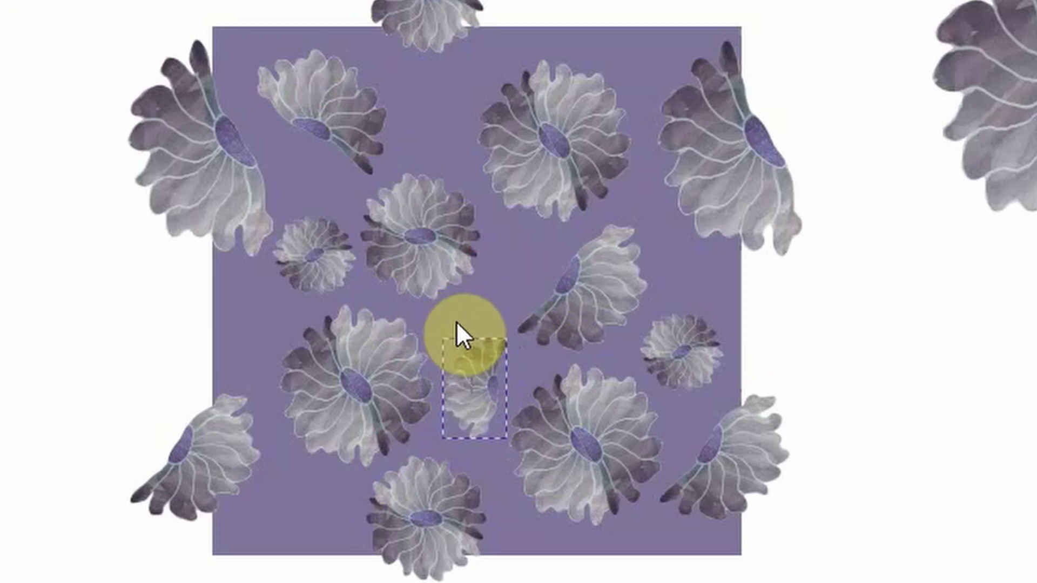
pyautogui.moveTo(473, 400); pyautogui.dragTo(475, 335)
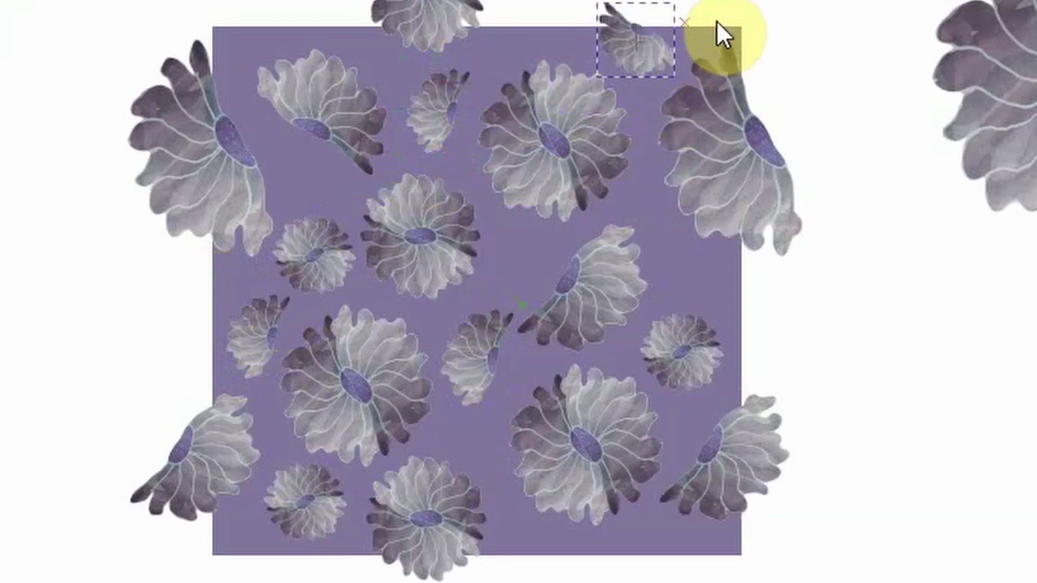
pyautogui.click(646, 56)
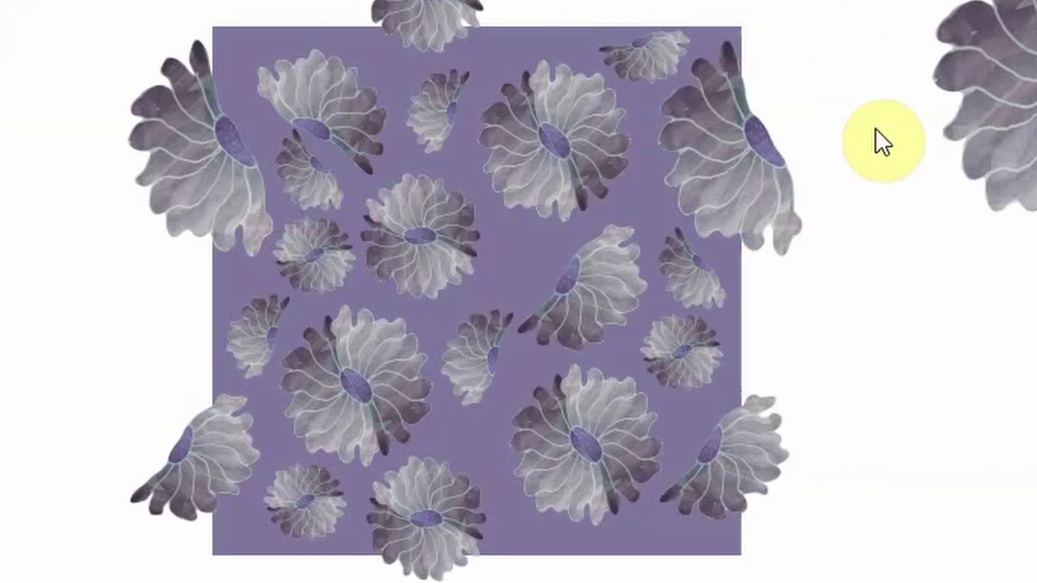
pyautogui.moveTo(462, 372); pyautogui.dragTo(465, 403)
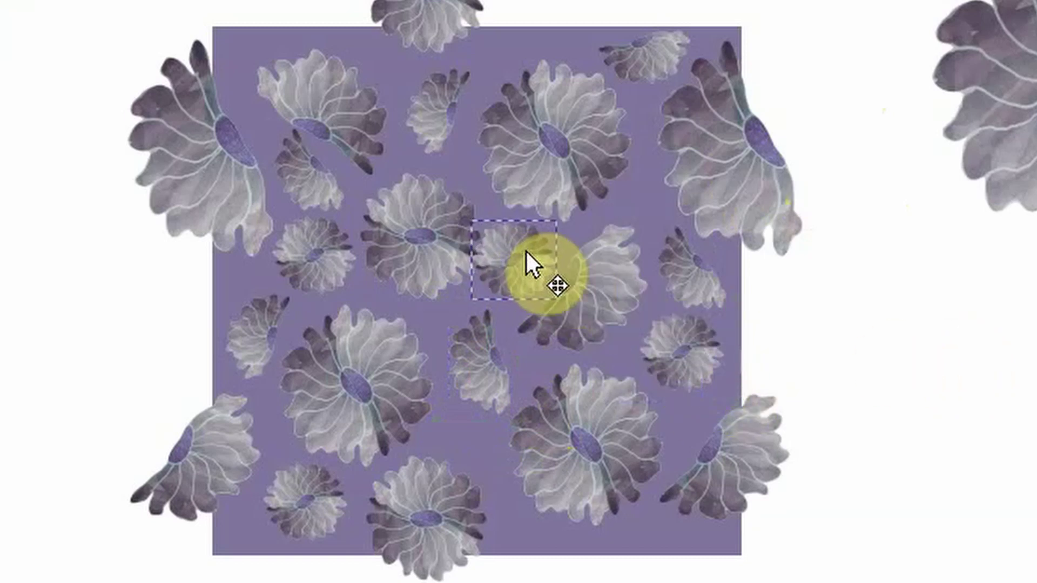
pyautogui.moveTo(566, 208); pyautogui.dragTo(557, 220)
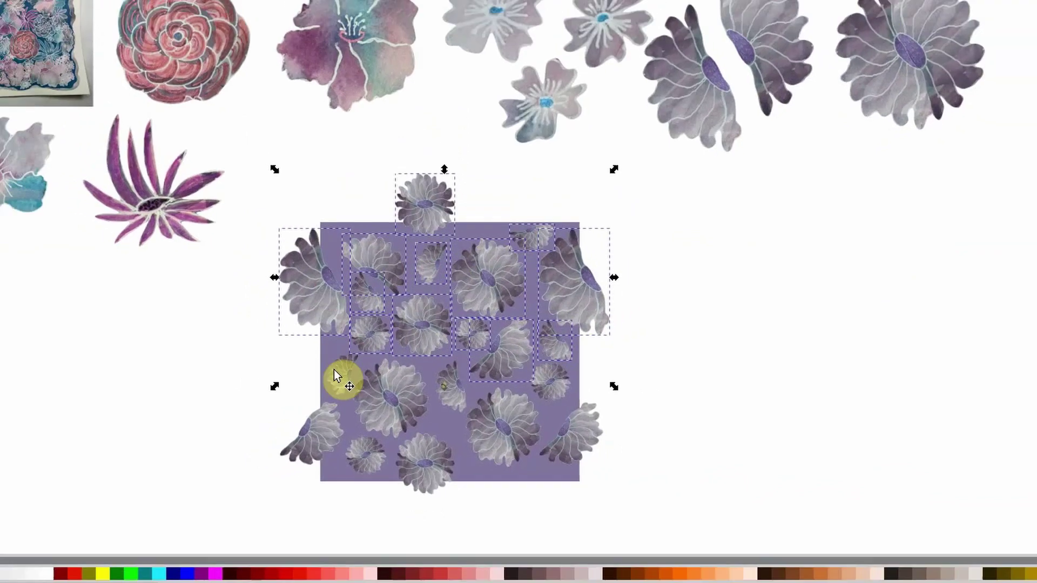
# Shift-select all 22 flowers covering the square and group them into one object
pyautogui.keyDown('shift'); pyautogui.click(306, 430); pyautogui.keyUp('shift')
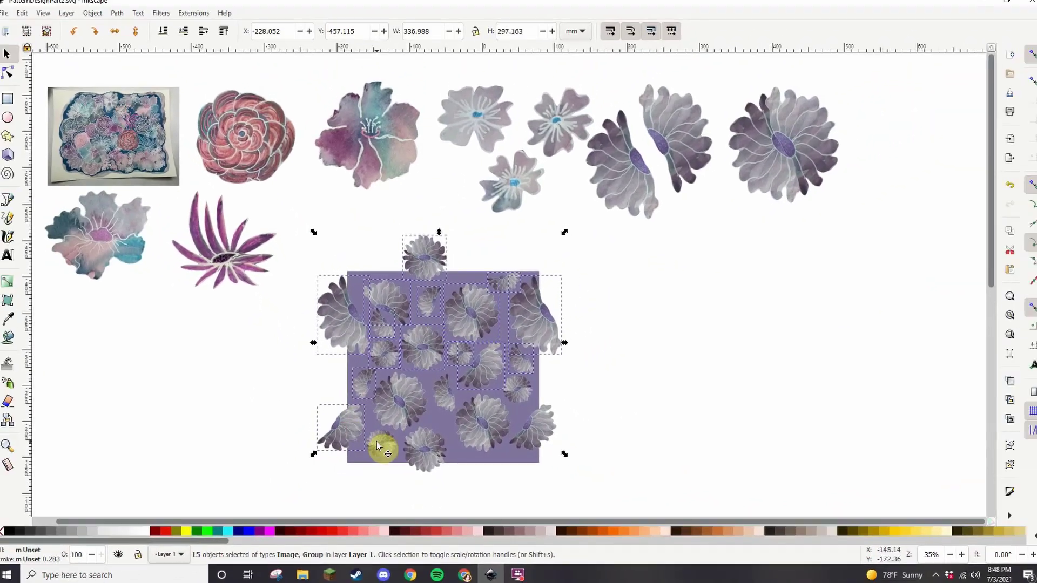
pyautogui.keyDown('shift'); pyautogui.click(378, 442); pyautogui.keyUp('shift')
pyautogui.keyDown('shift'); pyautogui.click(423, 440); pyautogui.keyUp('shift')
pyautogui.keyDown('shift'); pyautogui.click(445, 395); pyautogui.keyUp('shift')
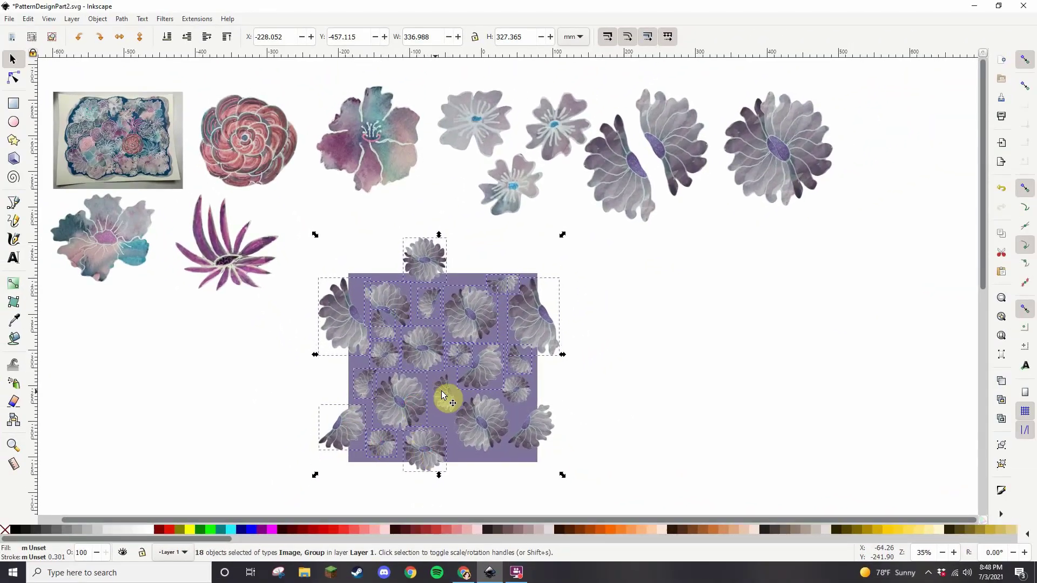
pyautogui.keyDown('shift'); pyautogui.click(488, 427); pyautogui.keyUp('shift')
pyautogui.keyDown('shift'); pyautogui.click(521, 391); pyautogui.keyUp('shift')
pyautogui.keyDown('shift'); pyautogui.click(523, 392); pyautogui.keyUp('shift')
pyautogui.keyDown('shift'); pyautogui.click(536, 426); pyautogui.keyUp('shift')
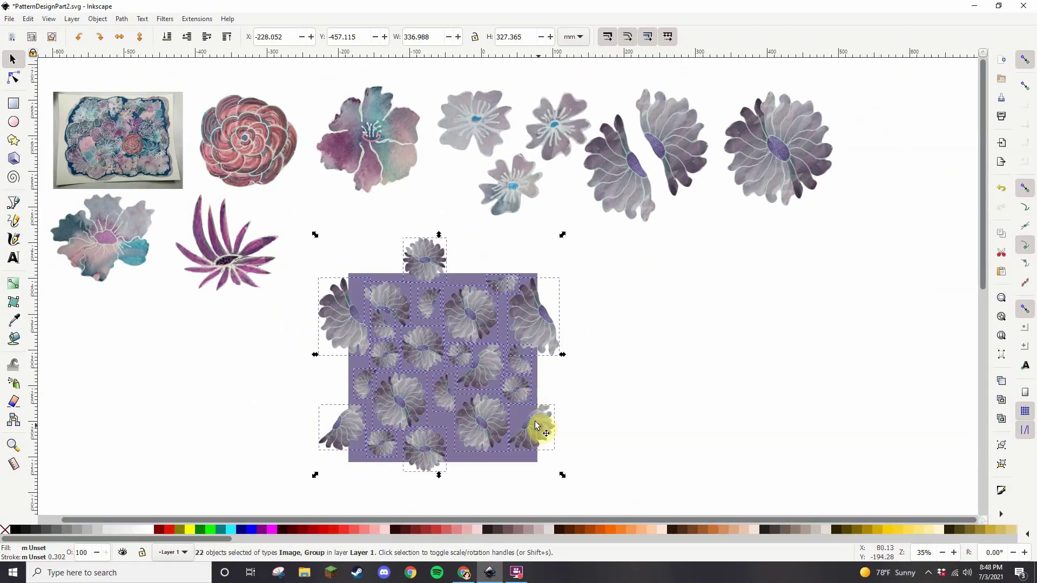
pyautogui.click(103, 20)
pyautogui.click(135, 110)
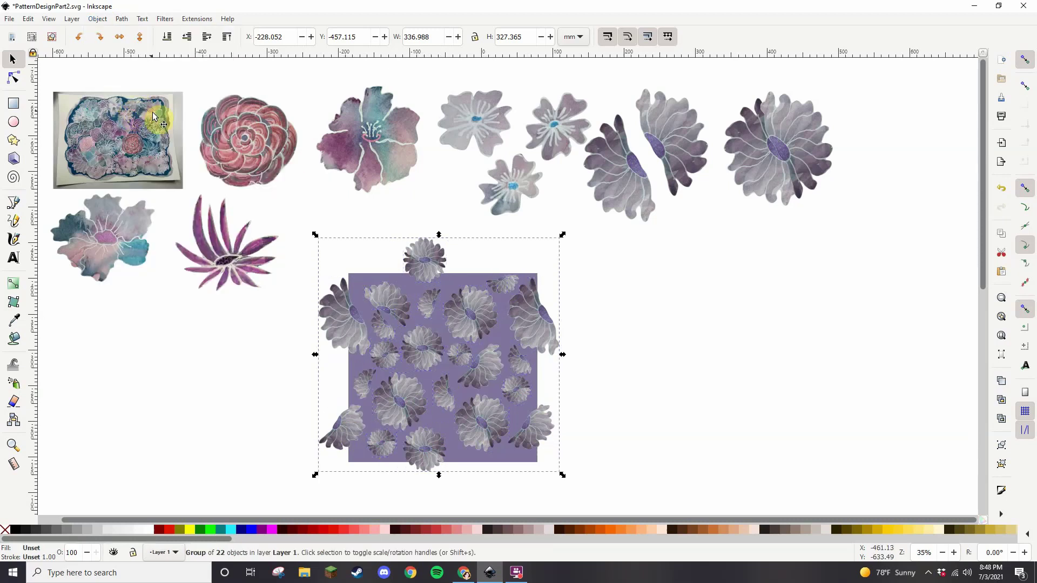
pyautogui.click(364, 280)
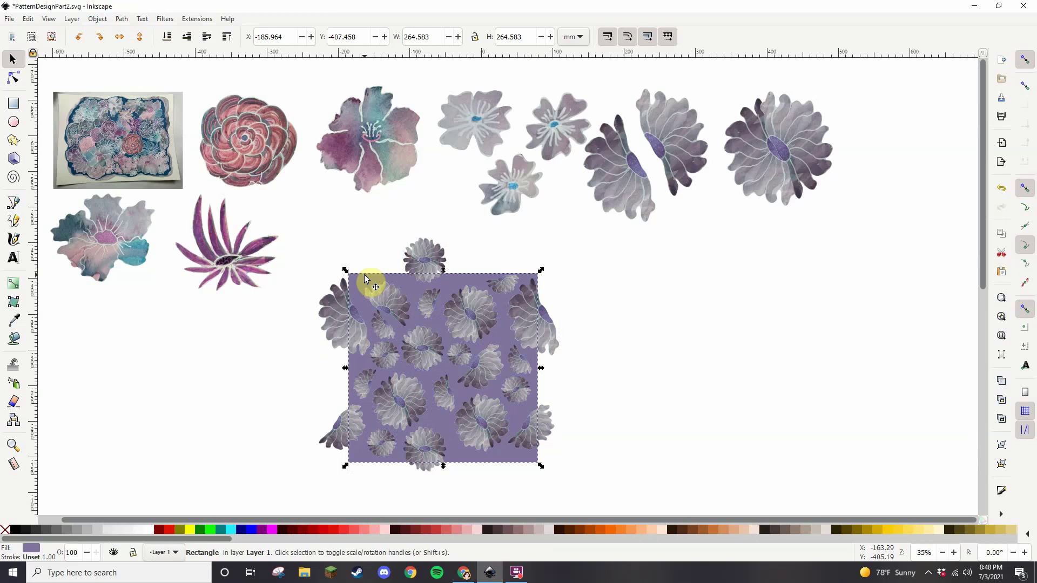
# Duplicate the square to the right of the pattern and fill it with gray #a8a5ac from a flower
pyautogui.press('Home')
pyautogui.moveTo(368, 286); pyautogui.dragTo(658, 283)
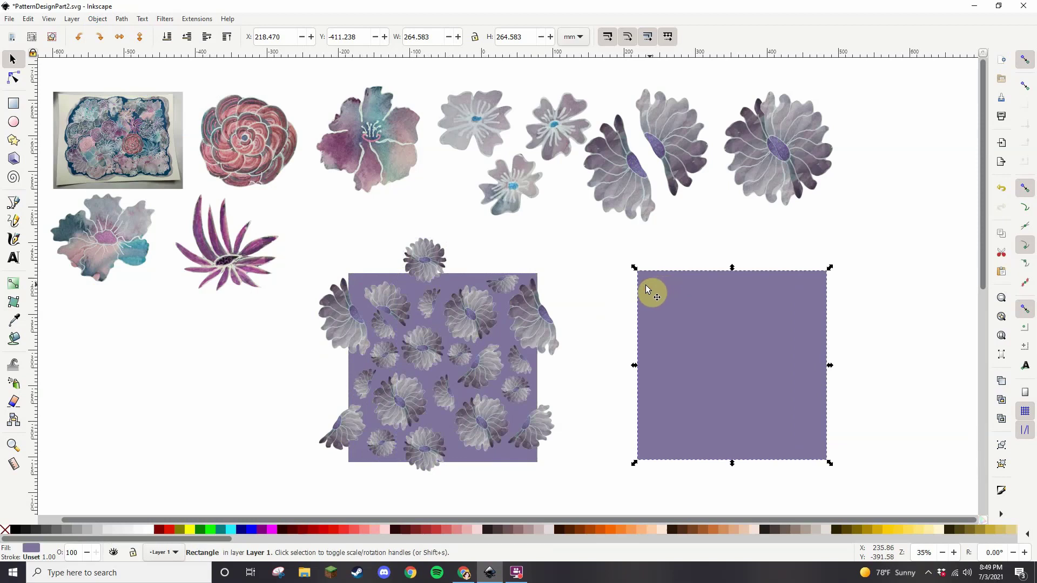
pyautogui.click(15, 321)
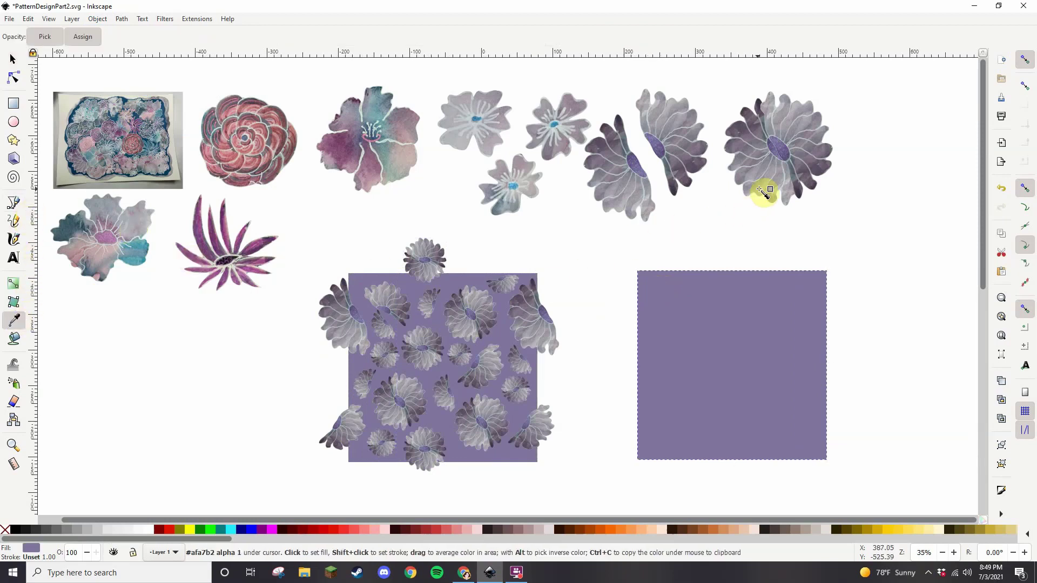
pyautogui.moveTo(764, 189); pyautogui.dragTo(766, 191)
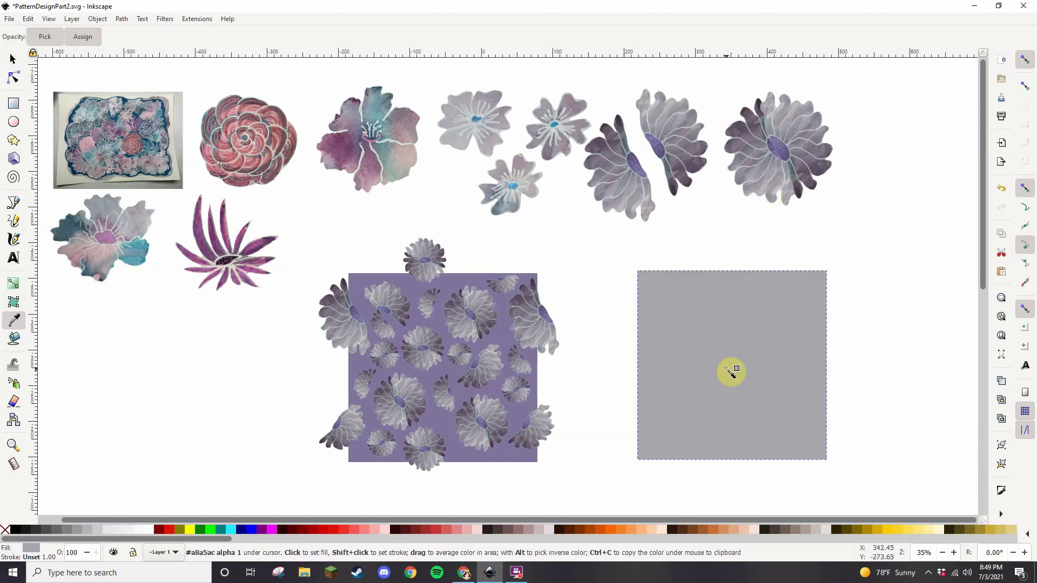
pyautogui.click(15, 58)
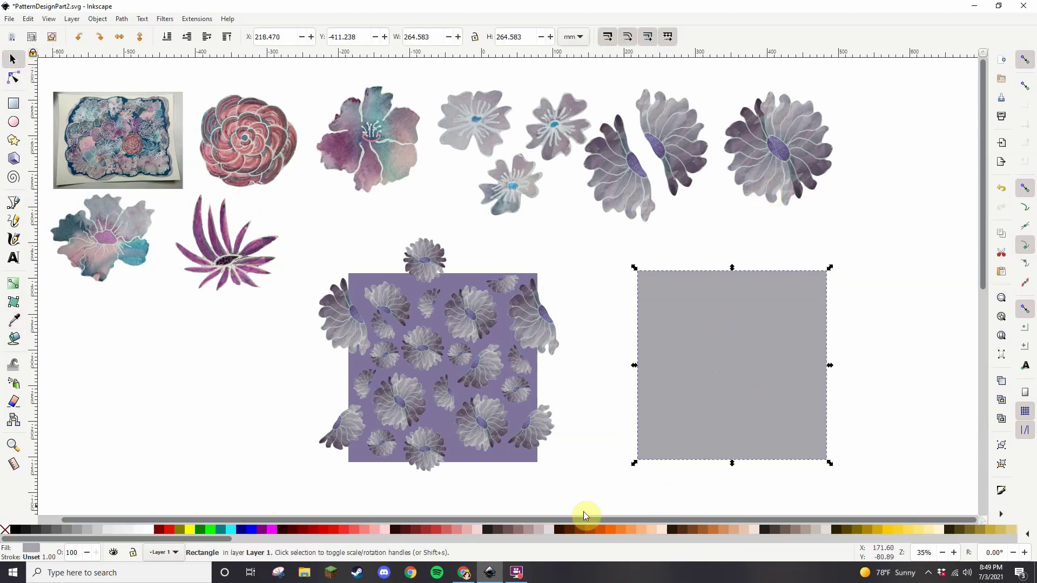
# Place another square further right and fill it with dark plum #564a5e sampled from a flower
pyautogui.moveTo(709, 403); pyautogui.dragTo(942, 402)
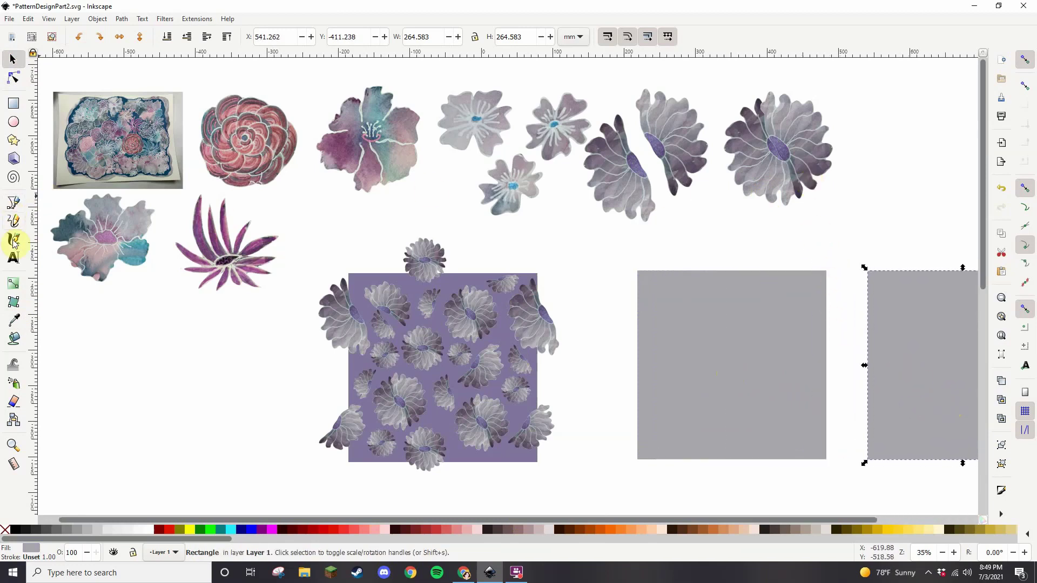
pyautogui.click(14, 322)
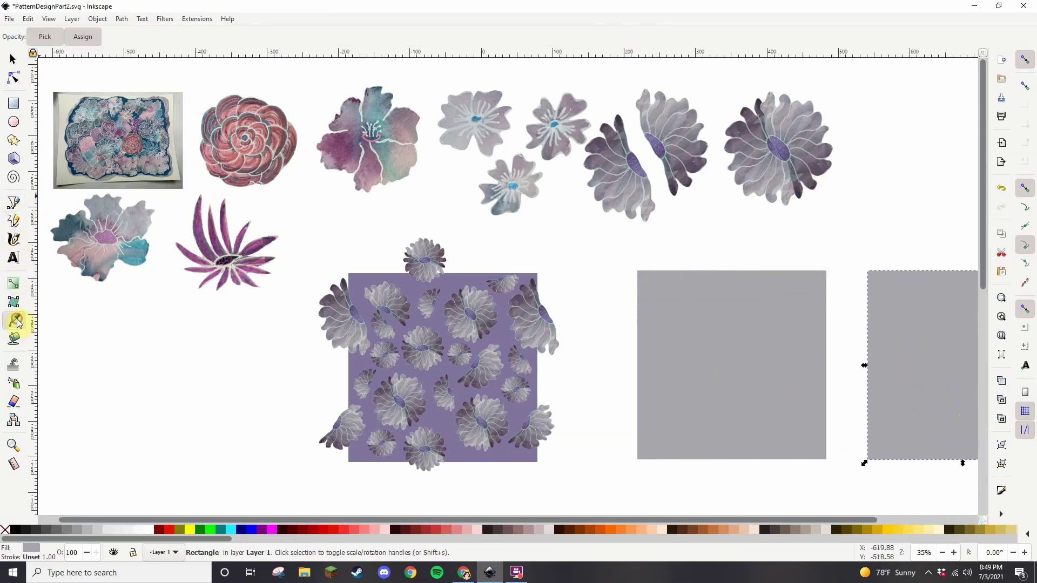
pyautogui.click(821, 176)
pyautogui.press('s')
pyautogui.click(368, 281)
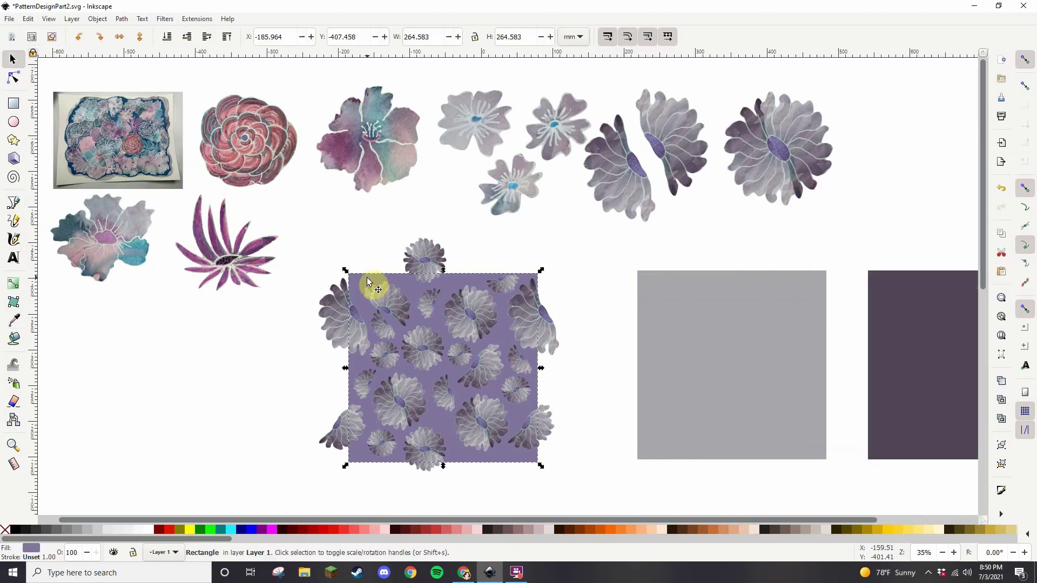
# Duplicate the purple square above the flowers and clip the flower group to it with Object > Clip > Set
pyautogui.press('Home')
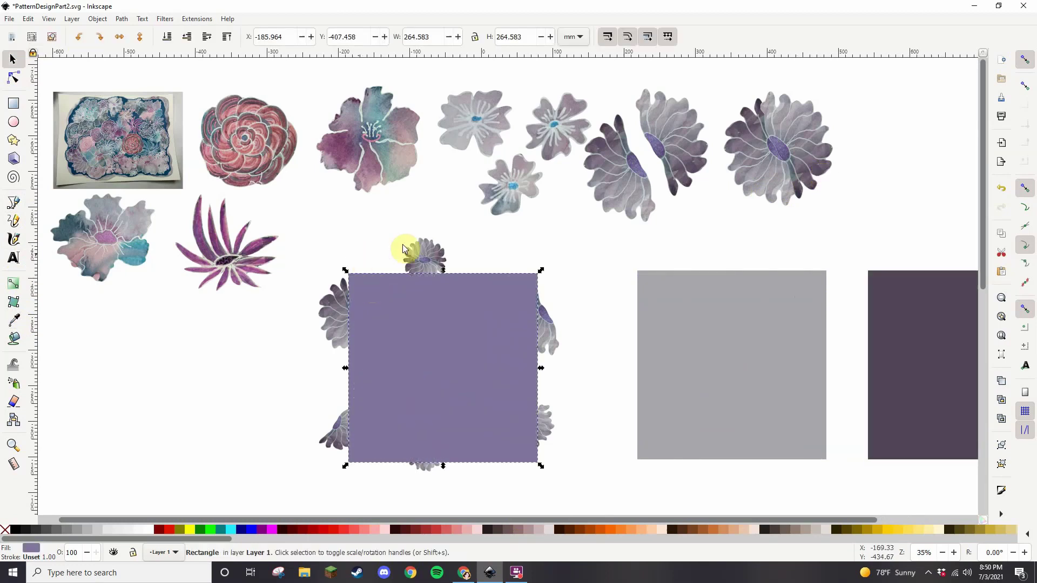
pyautogui.keyDown('shift'); pyautogui.click(435, 262); pyautogui.keyUp('shift')
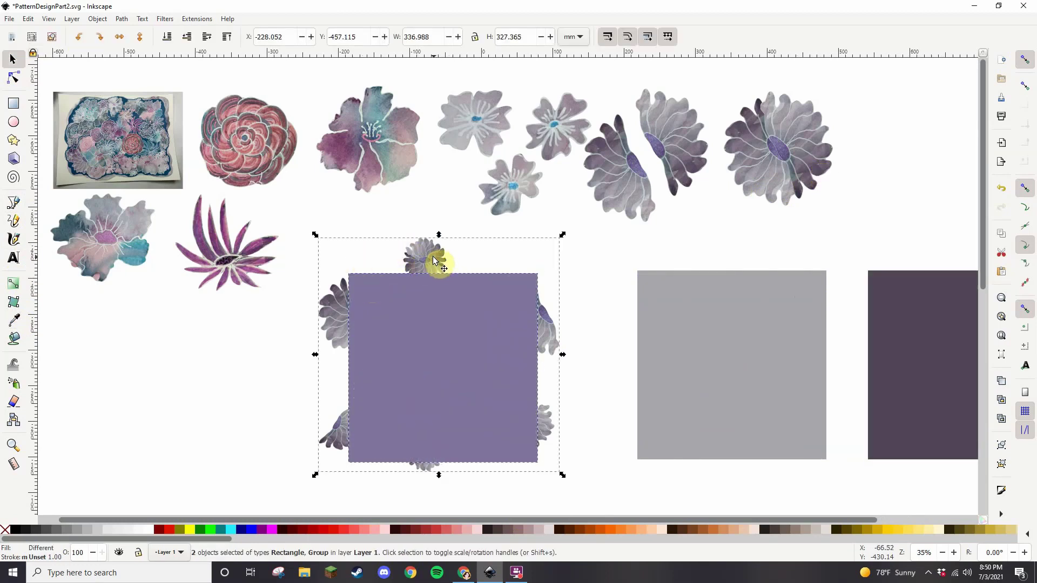
pyautogui.click(98, 20)
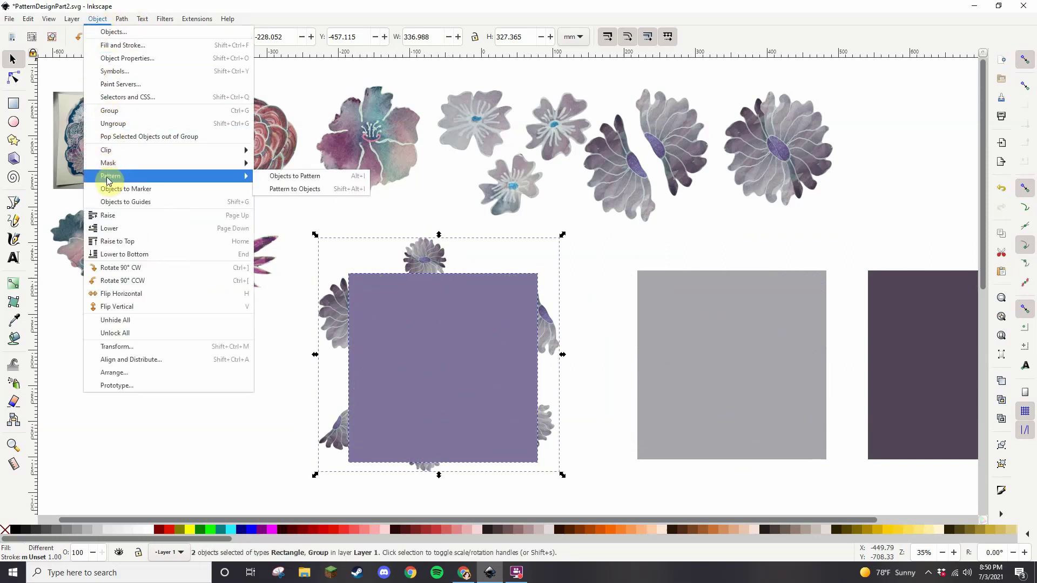
pyautogui.moveTo(230, 146)
pyautogui.click(274, 150)
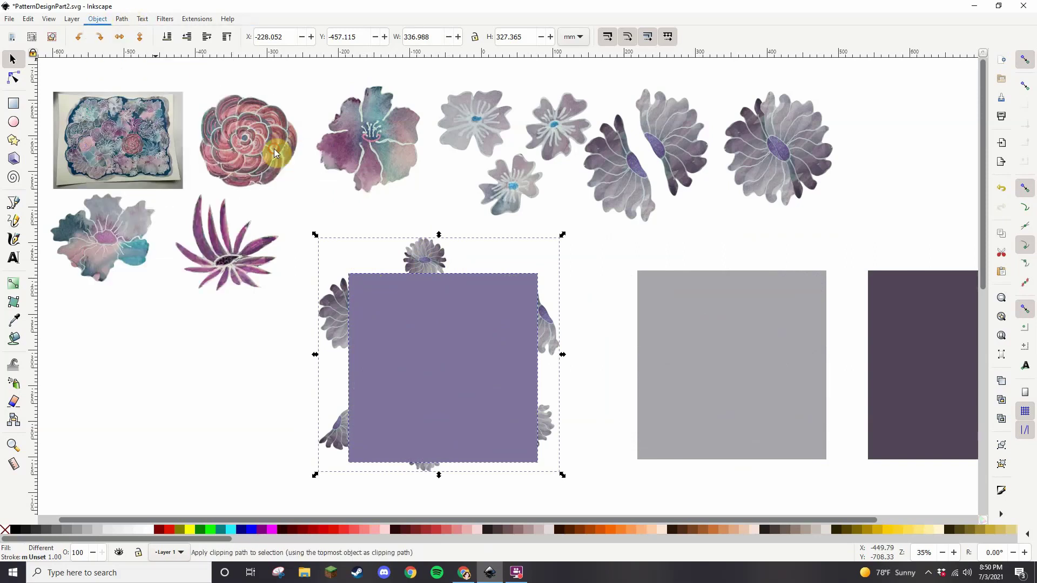
pyautogui.click(609, 330)
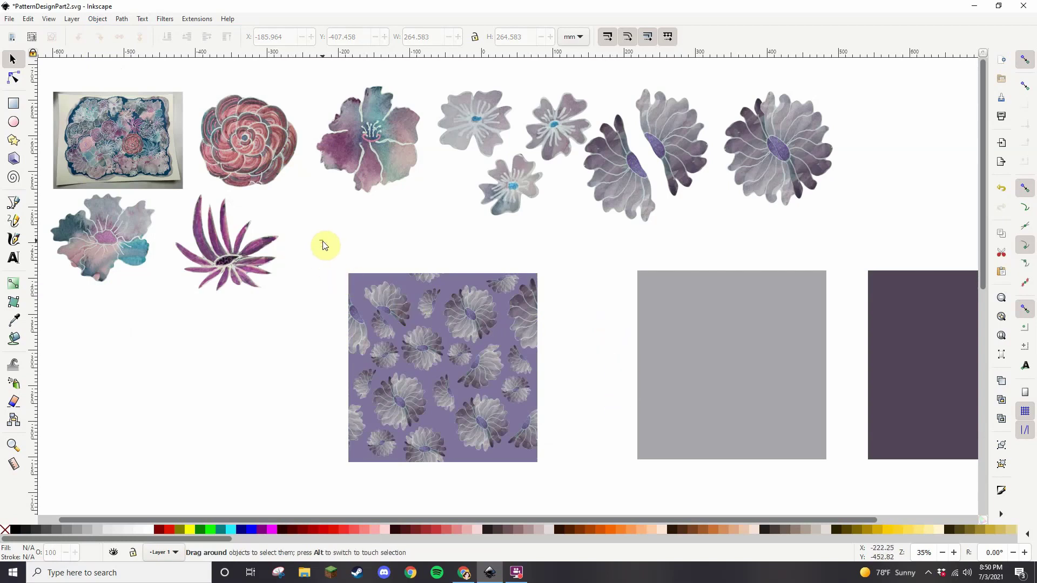
pyautogui.moveTo(322, 241); pyautogui.dragTo(574, 482)
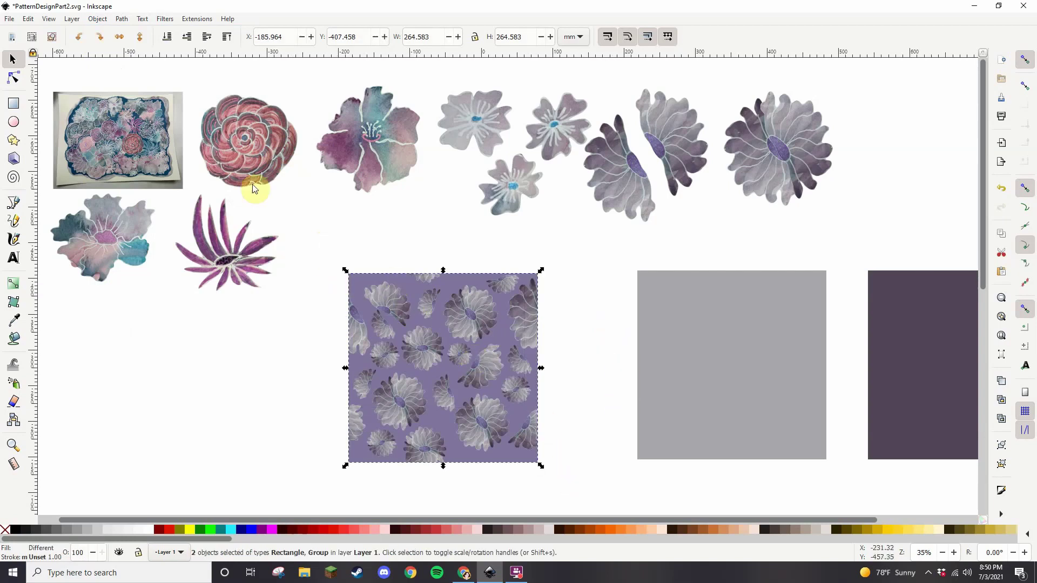
# Fill a tile's background with gray using the Paint Bucket and delete the spare gray square
pyautogui.click(98, 19)
pyautogui.click(110, 110)
pyautogui.click(14, 320)
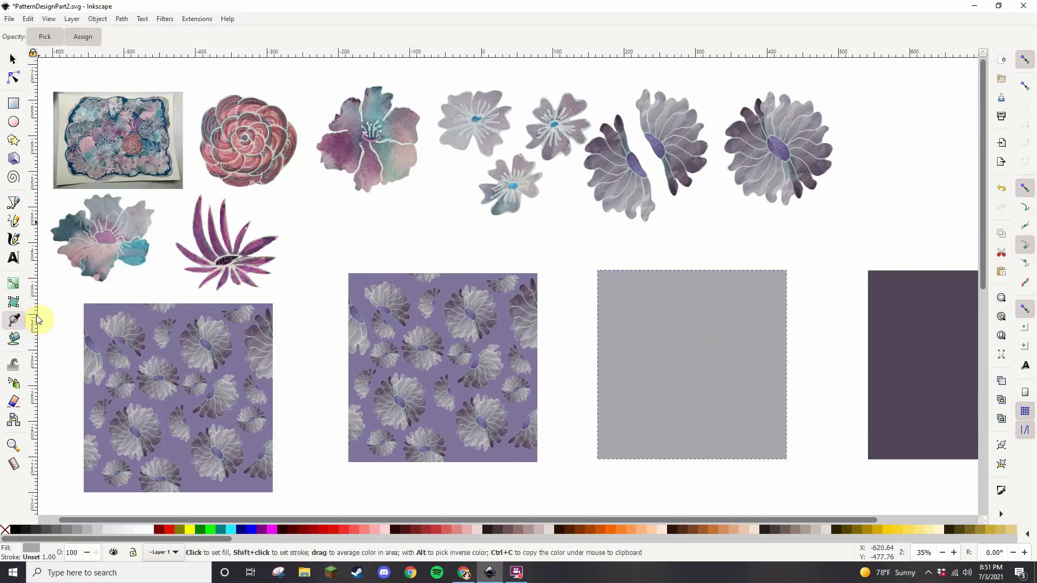
pyautogui.click(13, 338)
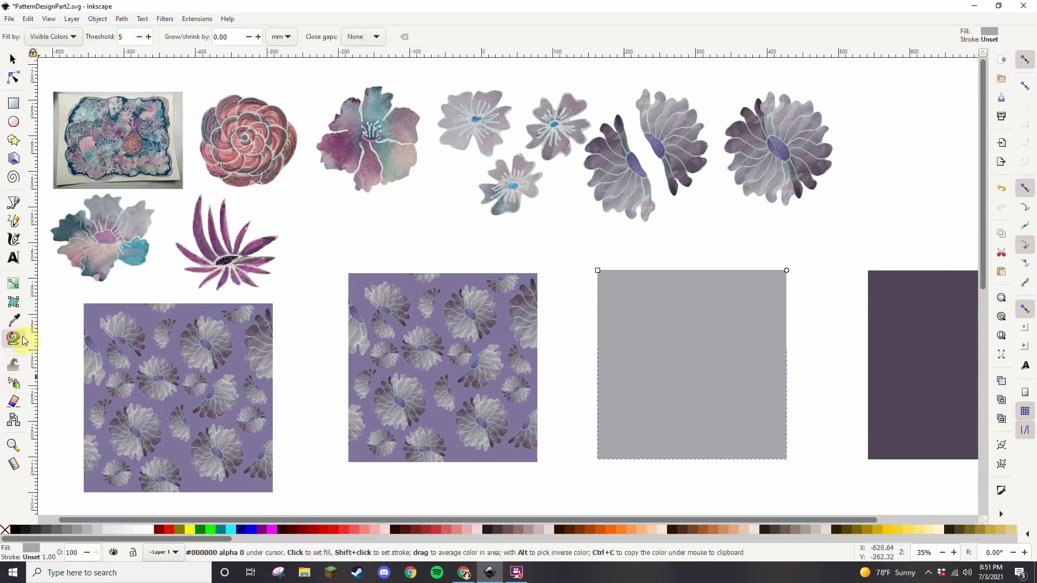
pyautogui.click(359, 281)
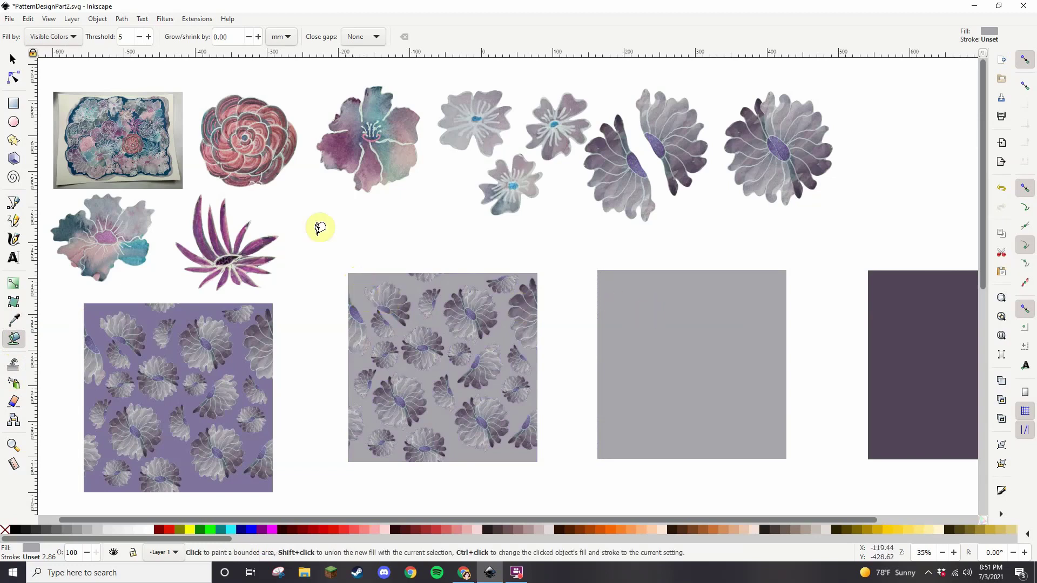
pyautogui.click(12, 60)
pyautogui.click(701, 326)
pyautogui.press('Delete')
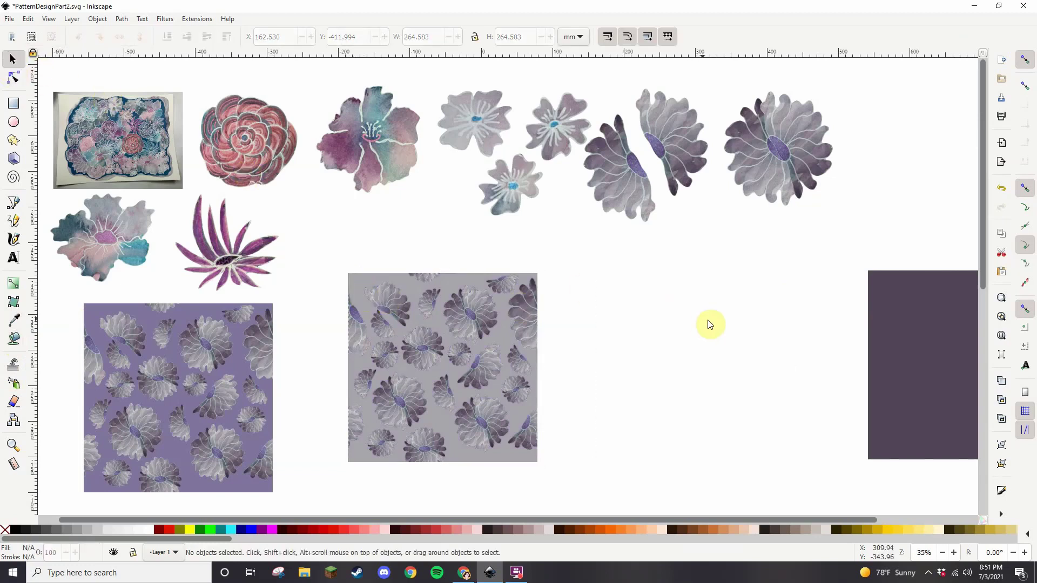
# Group the three pieces of the gray tile and move the group to the right
pyautogui.moveTo(934, 333); pyautogui.dragTo(863, 311)
pyautogui.click(460, 351)
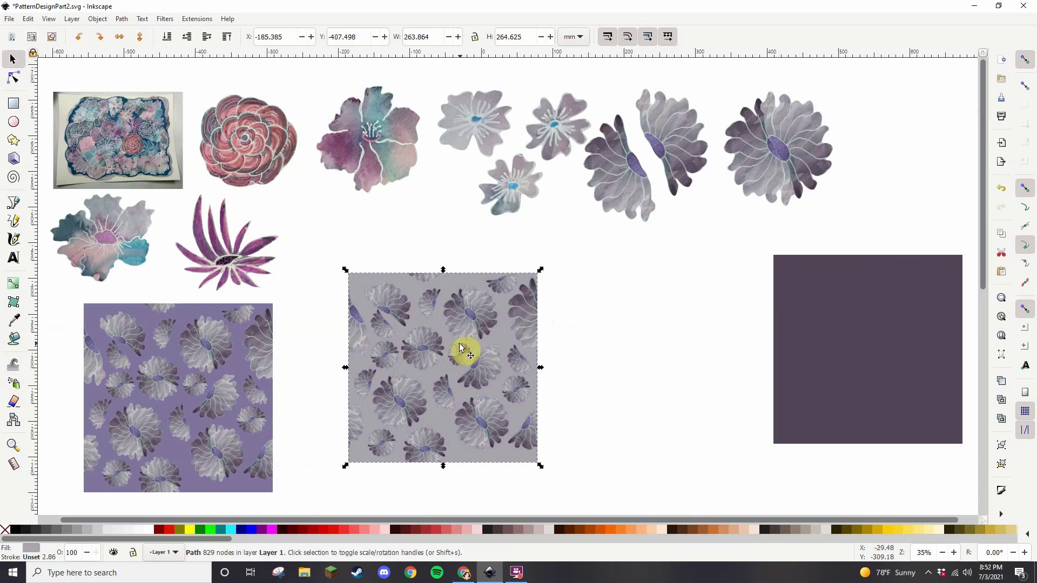
pyautogui.moveTo(449, 349); pyautogui.dragTo(476, 352)
pyautogui.click(30, 19)
pyautogui.click(34, 32)
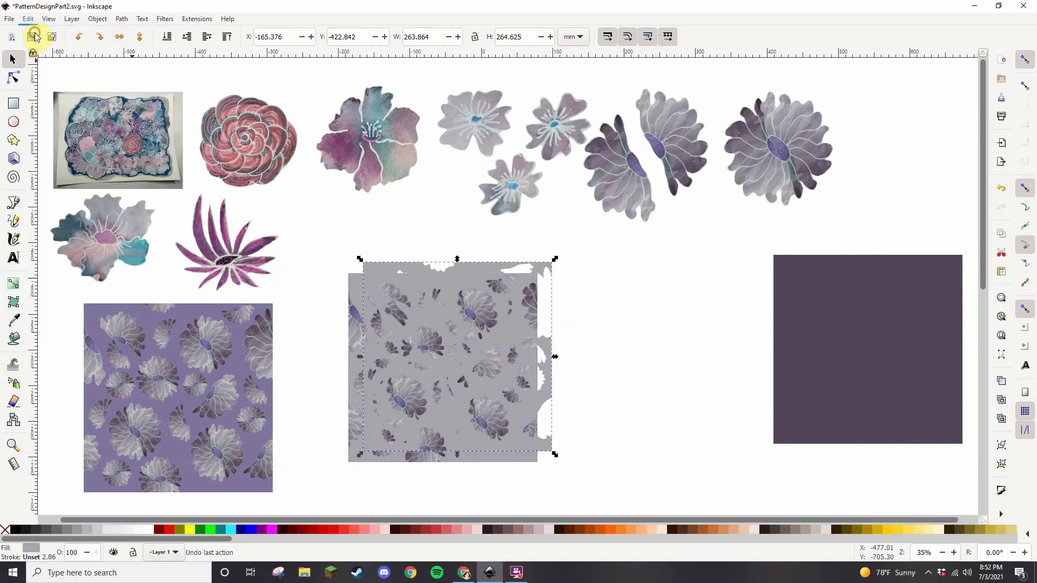
pyautogui.moveTo(318, 244); pyautogui.dragTo(602, 503)
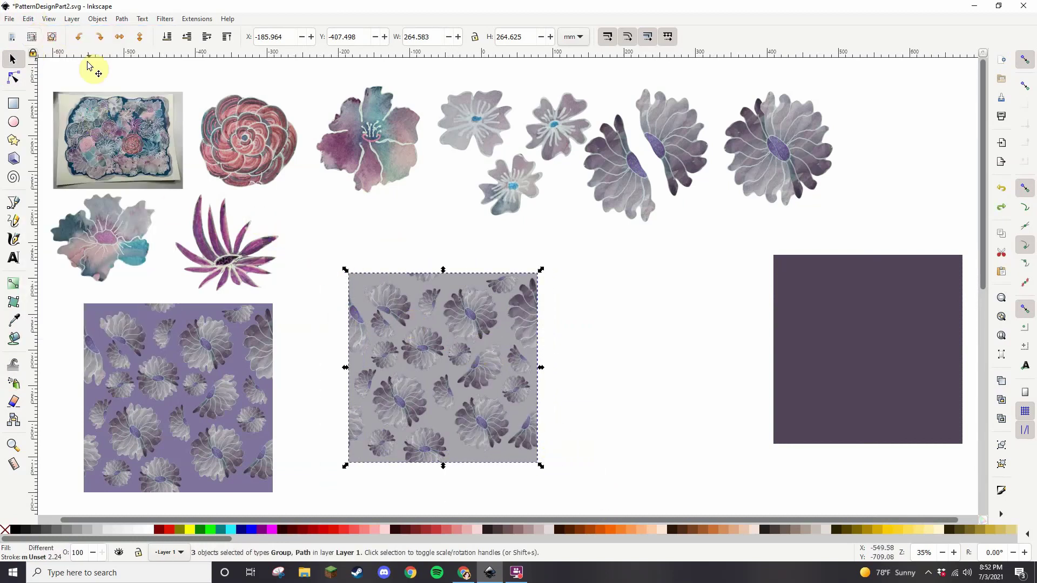
pyautogui.click(98, 19)
pyautogui.click(108, 108)
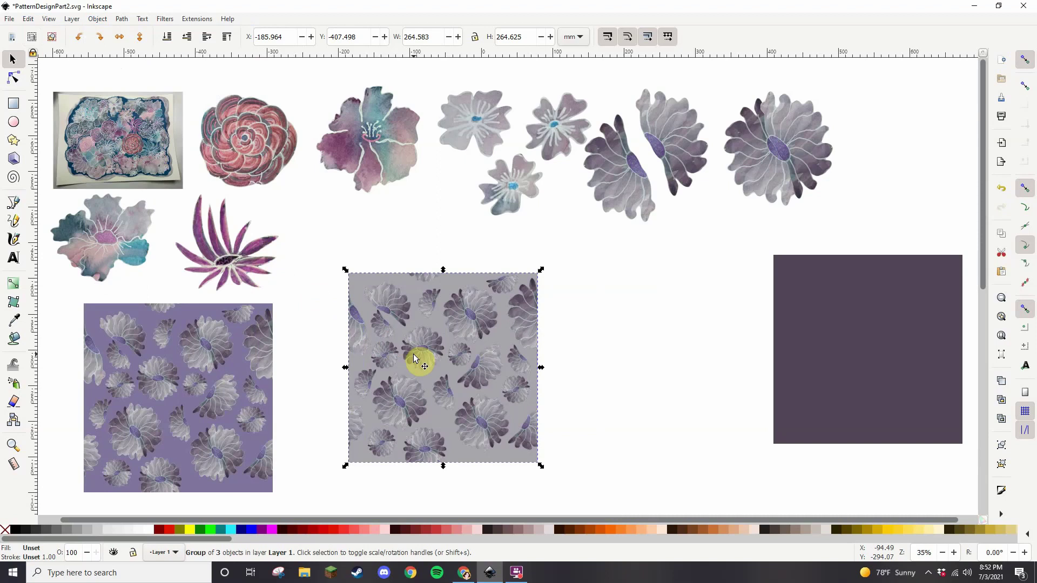
pyautogui.click(414, 355)
pyautogui.moveTo(420, 351); pyautogui.dragTo(641, 338)
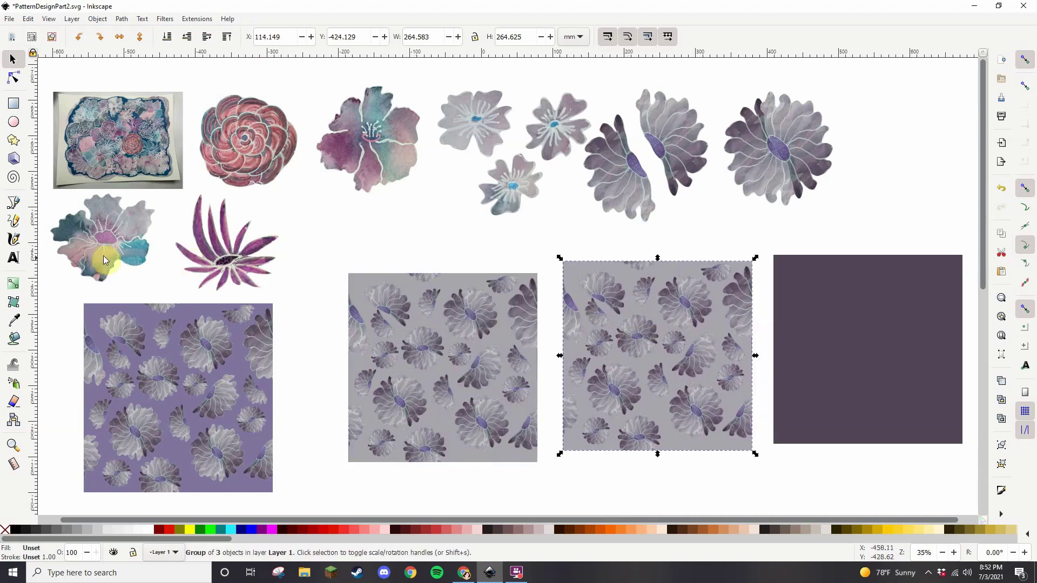
# Give the third tile the rectangle's dark plum colour, then delete that rectangle
pyautogui.click(15, 321)
pyautogui.click(831, 335)
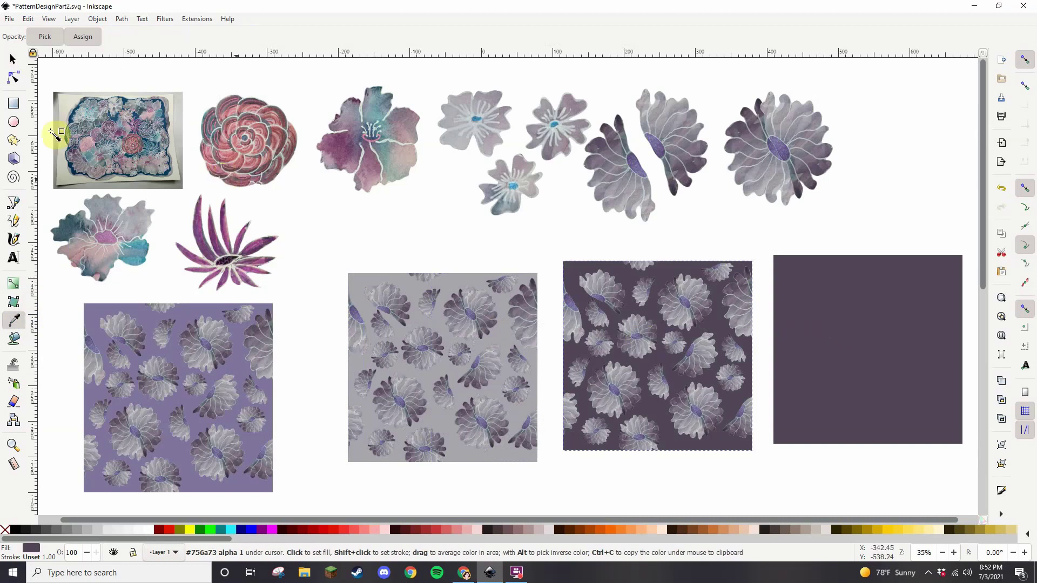
pyautogui.click(13, 59)
pyautogui.click(891, 330)
pyautogui.press('Delete')
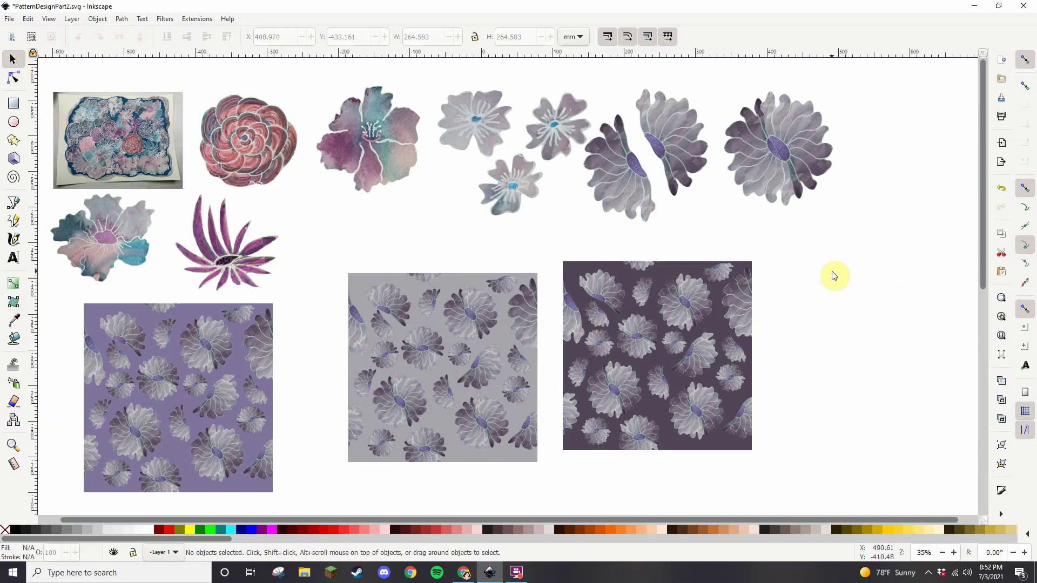
# Stack the gray and dark plum tiles below the purple tile on the left
pyautogui.moveTo(984, 211); pyautogui.dragTo(1026, 349)
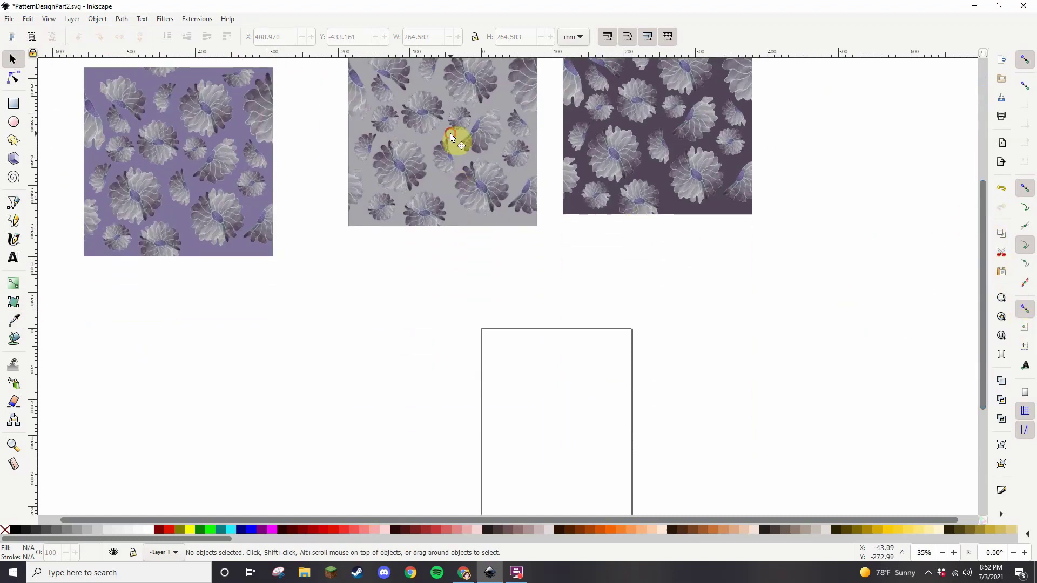
pyautogui.moveTo(451, 135); pyautogui.dragTo(183, 369)
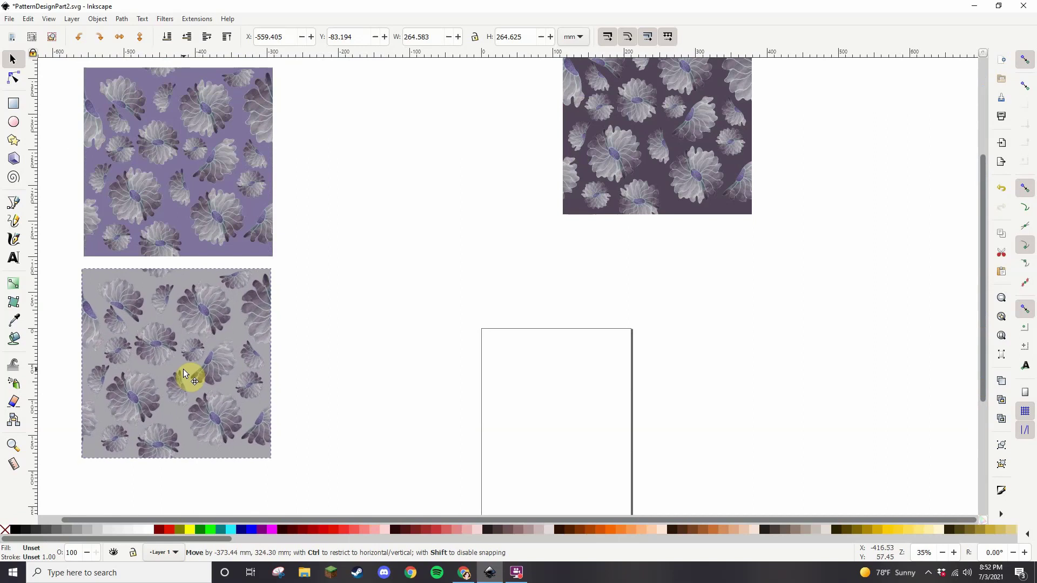
pyautogui.moveTo(664, 148); pyautogui.dragTo(197, 346)
# Duplicate the purple tile and place the copy beside the page
pyautogui.scroll(5, 427, 427)
pyautogui.scroll(3, 424, 416)
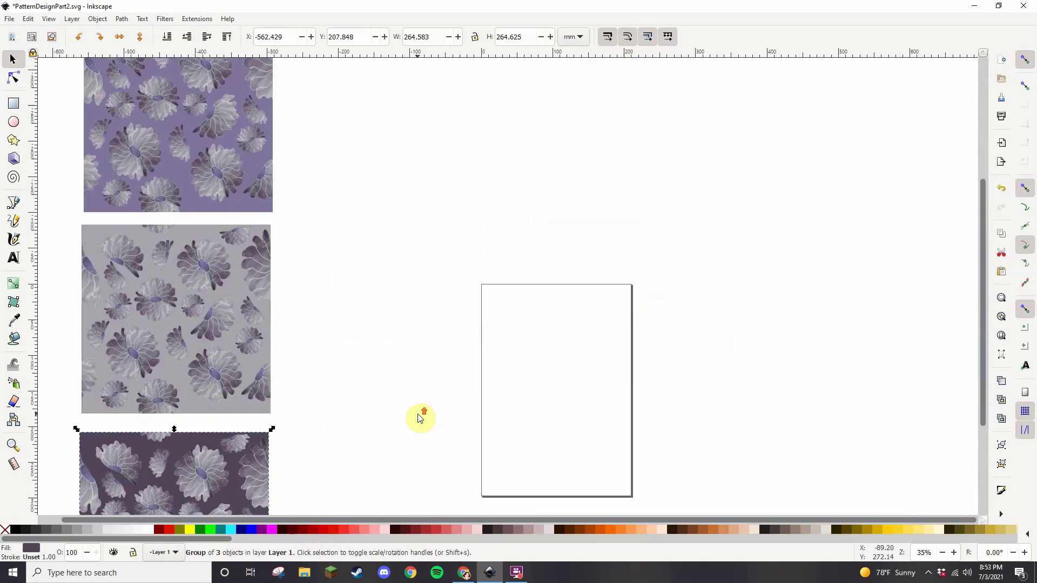
pyautogui.click(193, 138)
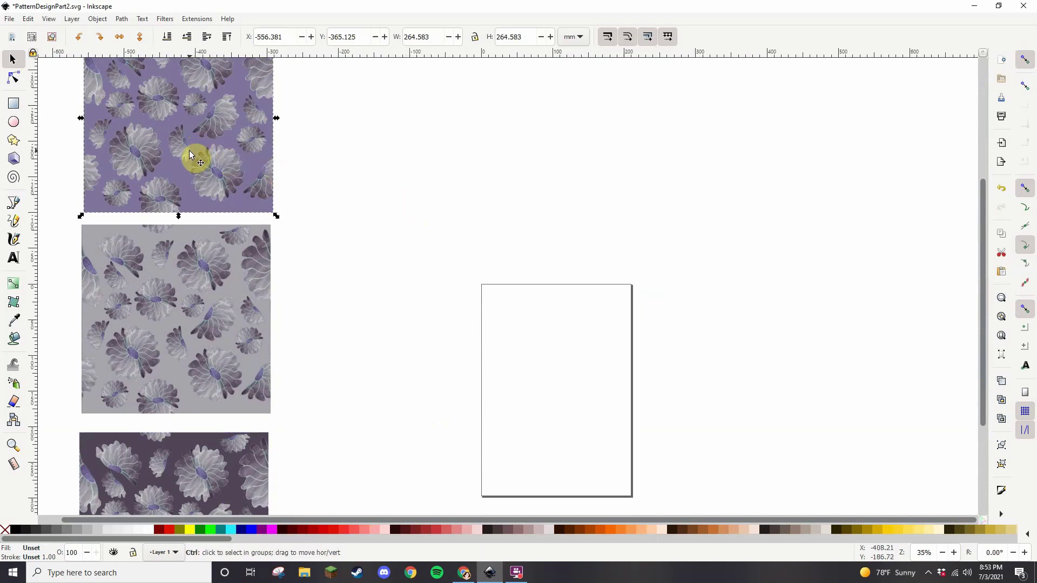
pyautogui.hotkey('ctrl', 'd')
pyautogui.moveTo(189, 153)
pyautogui.mouseDown()
pyautogui.moveTo(215, 141)
pyautogui.moveTo(415, 196)
pyautogui.moveTo(418, 213)
pyautogui.mouseUp()
# Create a 2-row, 3-column tiled-clone grid of the purple tile copy
pyautogui.click(28, 18)
pyautogui.moveTo(123, 179)
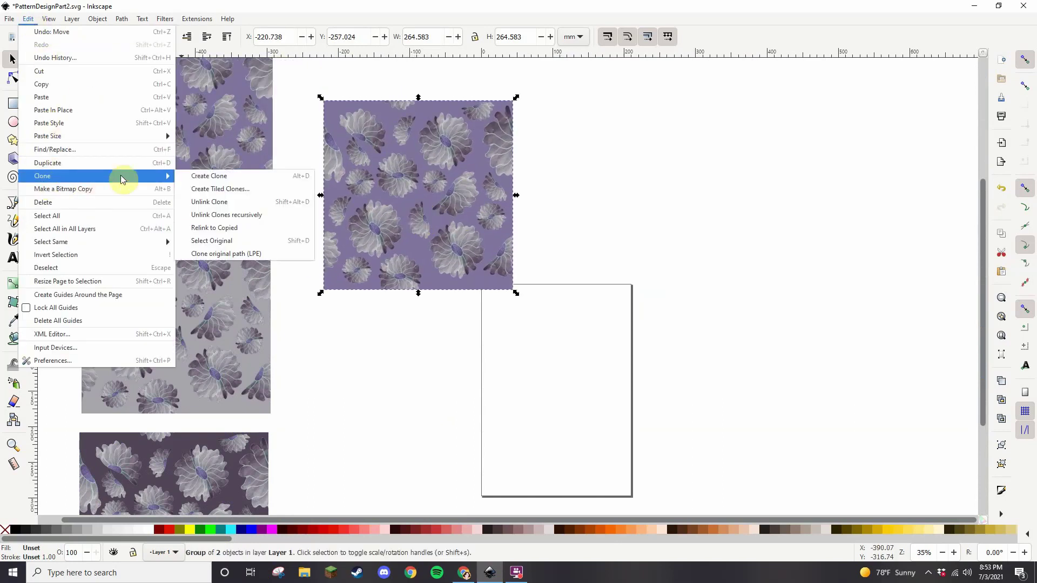
pyautogui.click(220, 189)
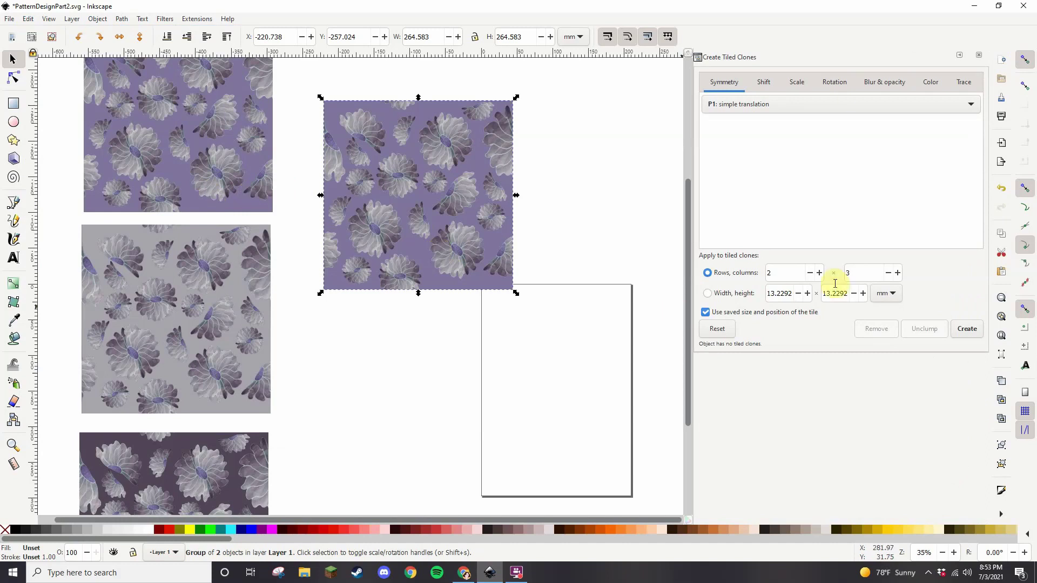
pyautogui.click(967, 329)
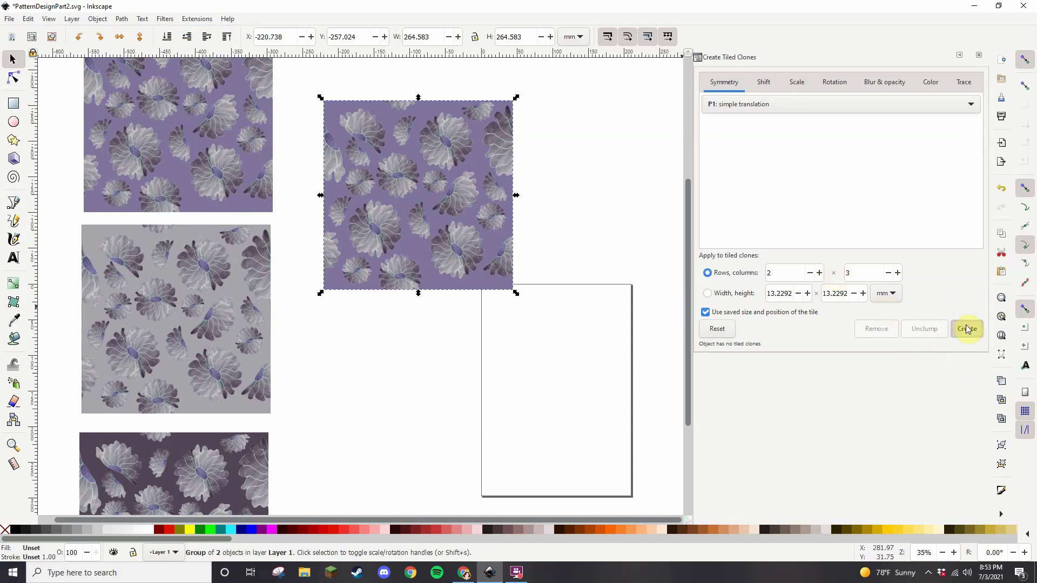
# Move the gray tile copy below the purple pattern
pyautogui.click(980, 57)
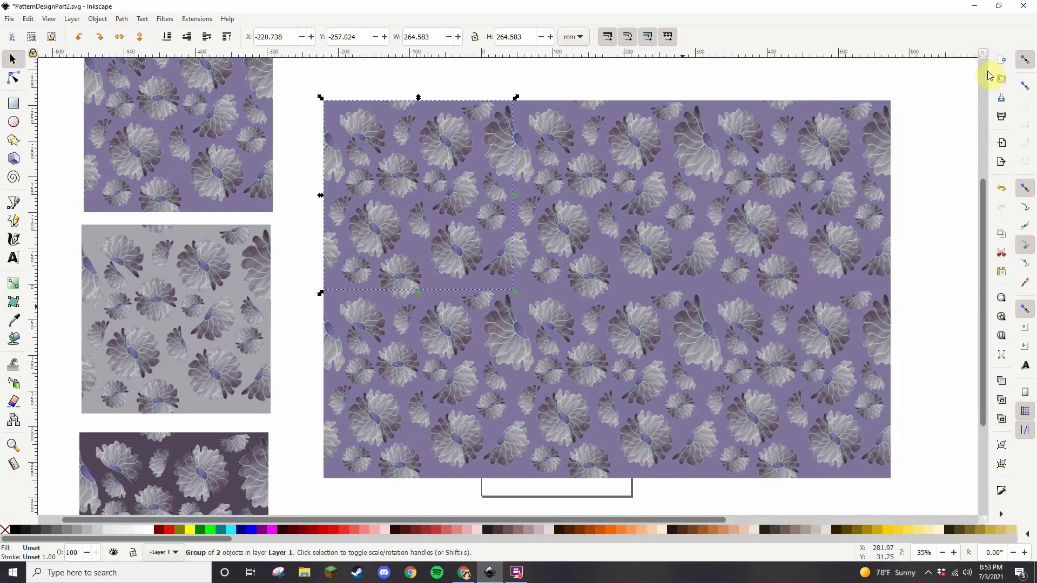
pyautogui.scroll(-5, 953, 165)
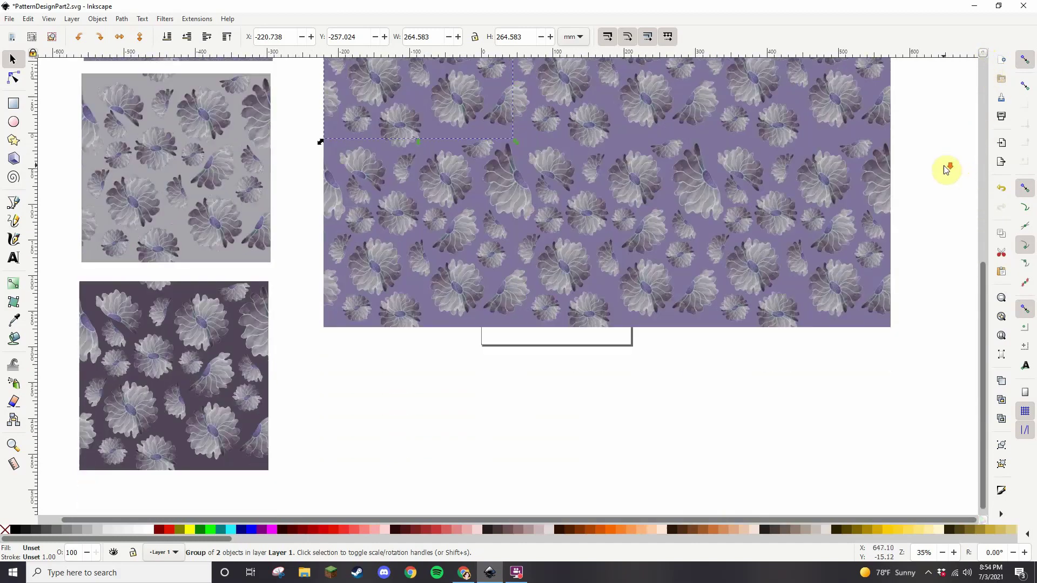
pyautogui.moveTo(191, 180); pyautogui.dragTo(429, 445)
# Repeat the selected gray tile as a 2×3 tiled-clone grid, then deselect everything
pyautogui.click(29, 19)
pyautogui.moveTo(32, 173)
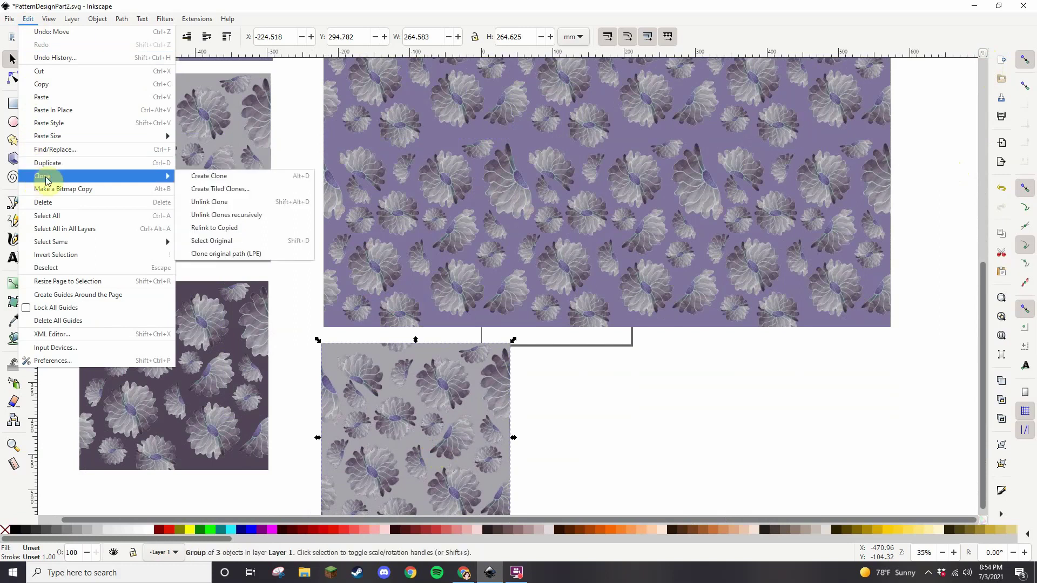
pyautogui.click(206, 191)
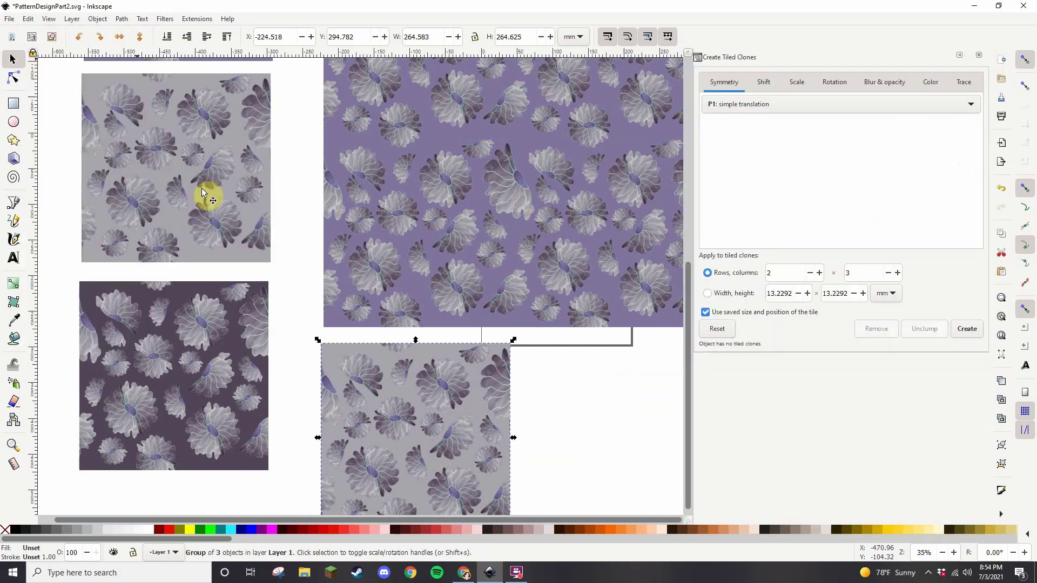
pyautogui.click(967, 329)
pyautogui.click(979, 55)
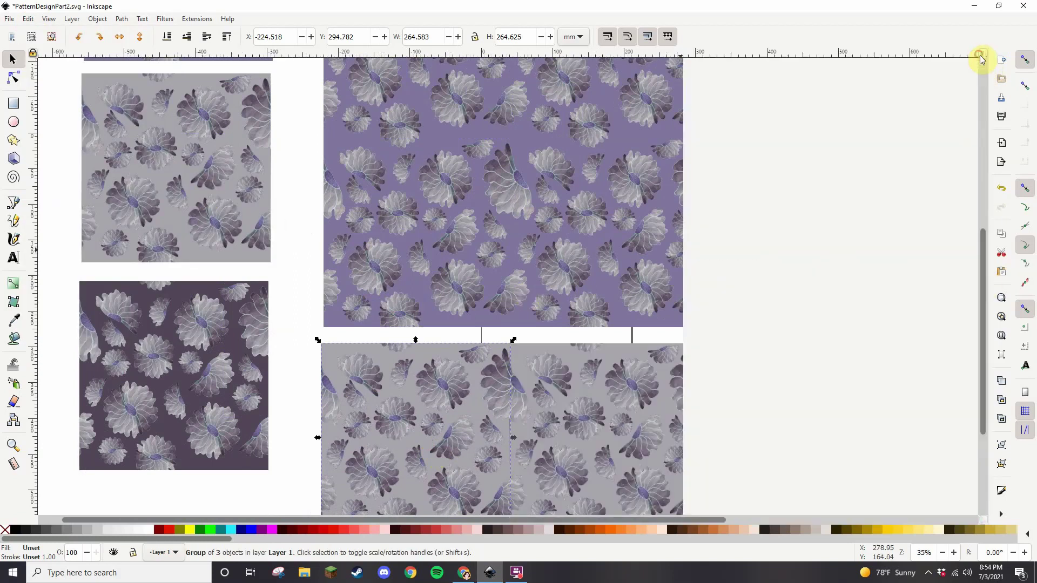
pyautogui.moveTo(982, 240); pyautogui.dragTo(1013, 317)
pyautogui.click(204, 426)
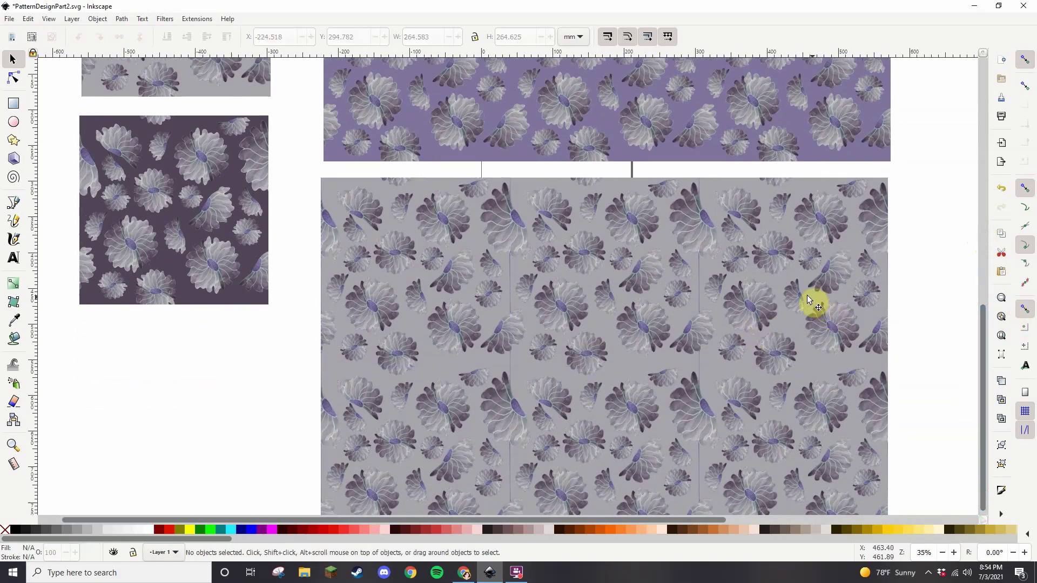
pyautogui.scroll(-1, 991, 334)
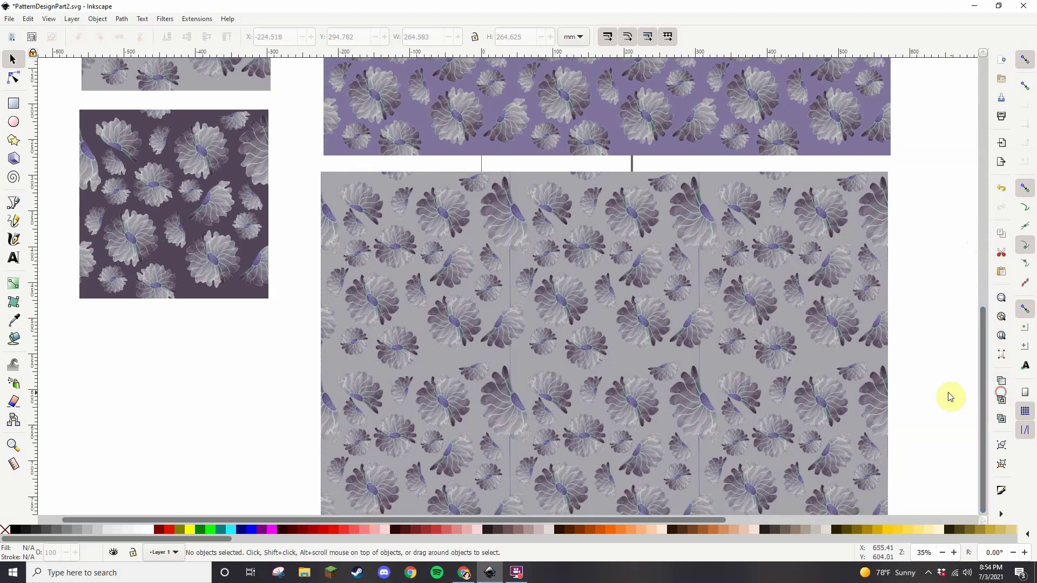
pyautogui.scroll(-4, 929, 386)
pyautogui.scroll(-2, 929, 386)
# Move the dark plum tile under the gray pattern and tile it 2 rows by 3 columns
pyautogui.click(135, 110)
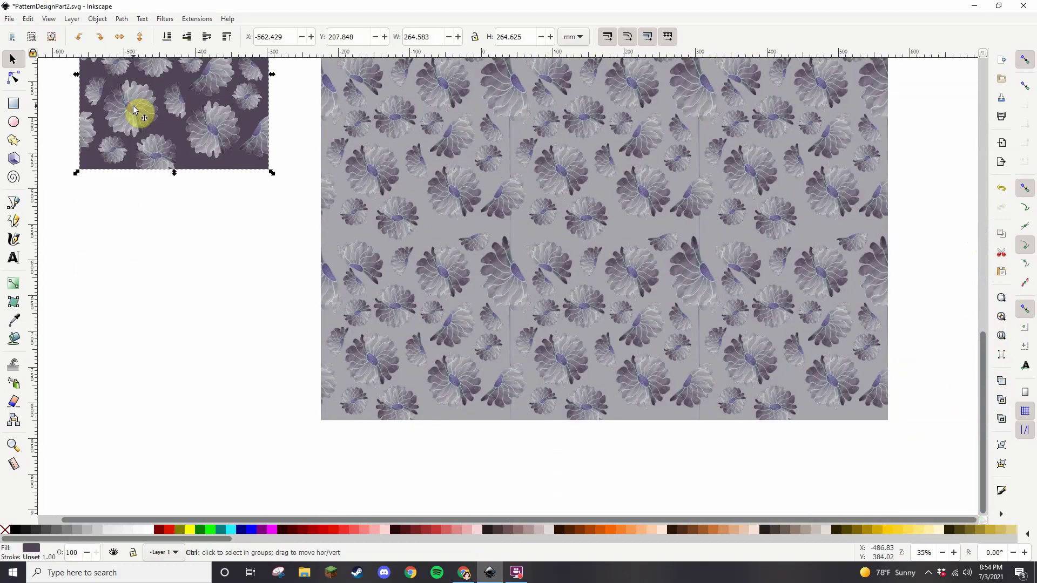
pyautogui.moveTo(135, 111); pyautogui.dragTo(381, 436)
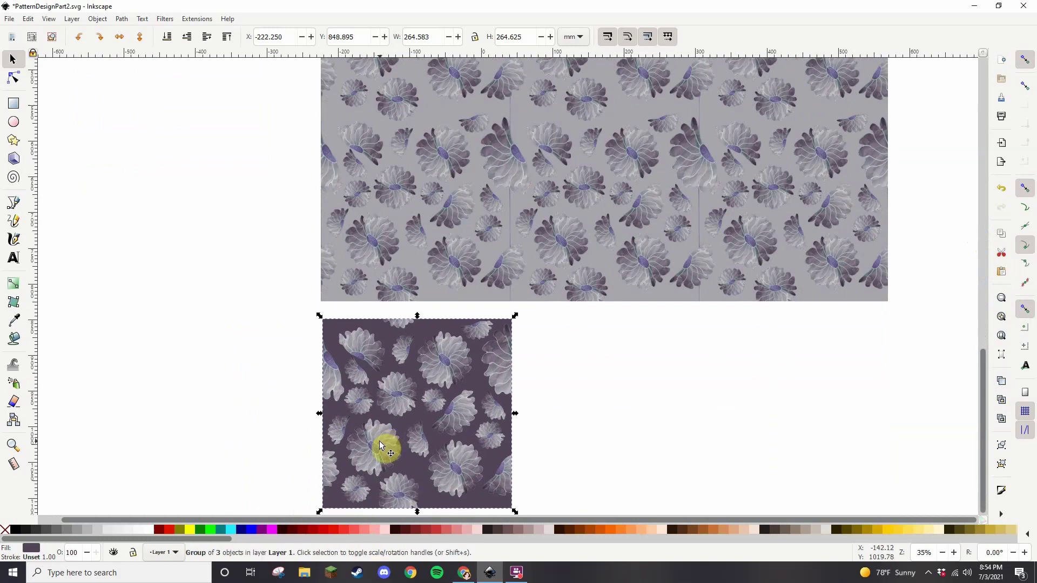
pyautogui.click(26, 19)
pyautogui.moveTo(156, 178)
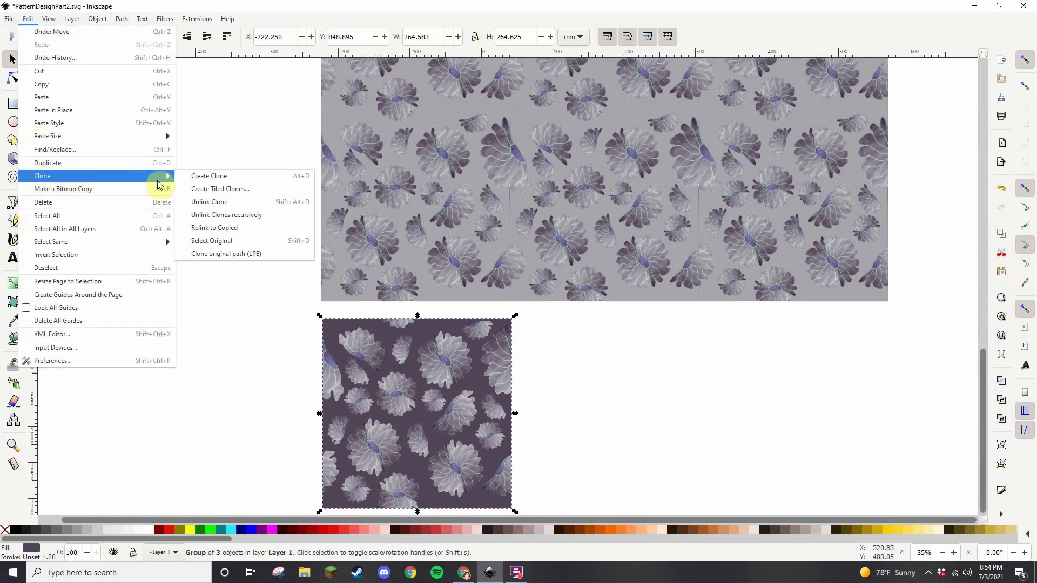
pyautogui.click(206, 190)
pyautogui.click(975, 329)
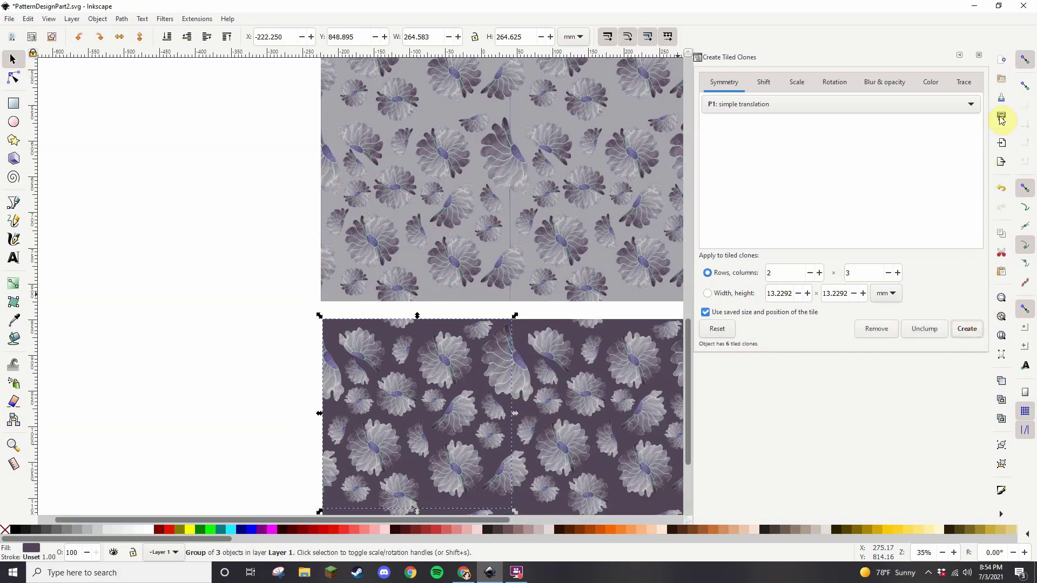
pyautogui.click(978, 55)
pyautogui.moveTo(982, 330); pyautogui.dragTo(982, 379)
pyautogui.click(199, 385)
pyautogui.scroll(-3, 199, 384)
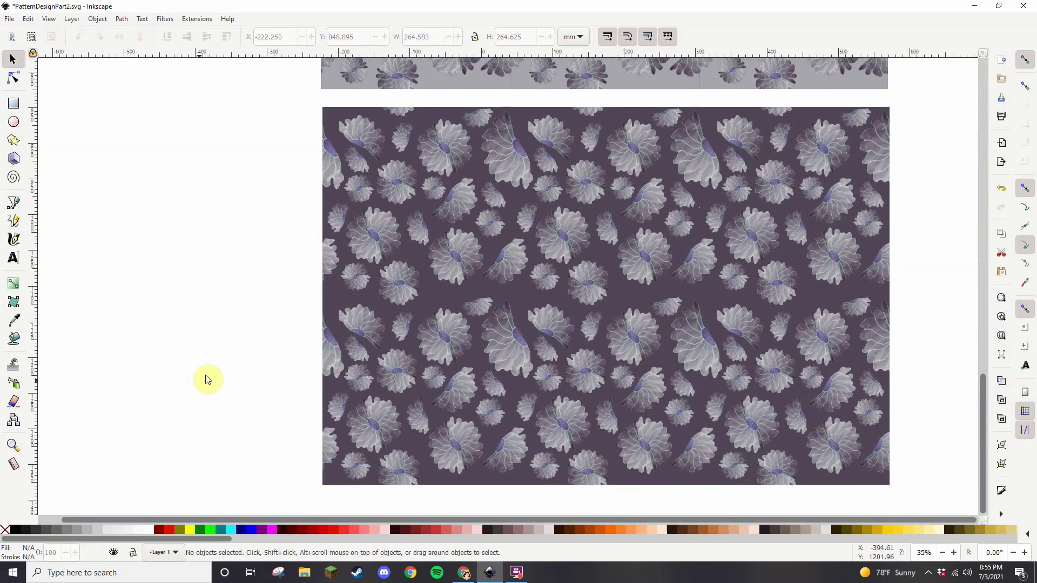
pyautogui.scroll(18, 211, 376)
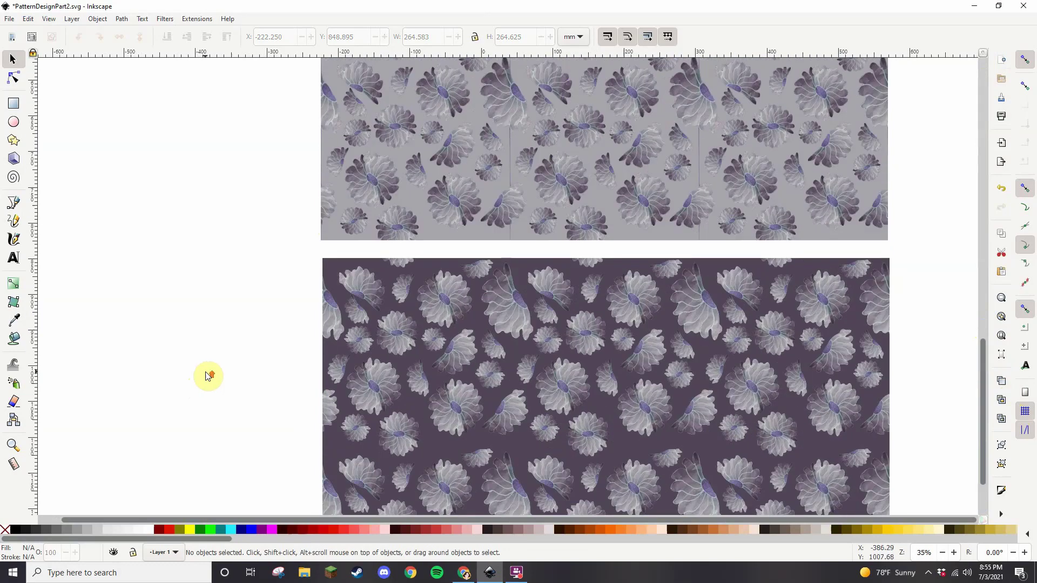
pyautogui.scroll(20, 209, 373)
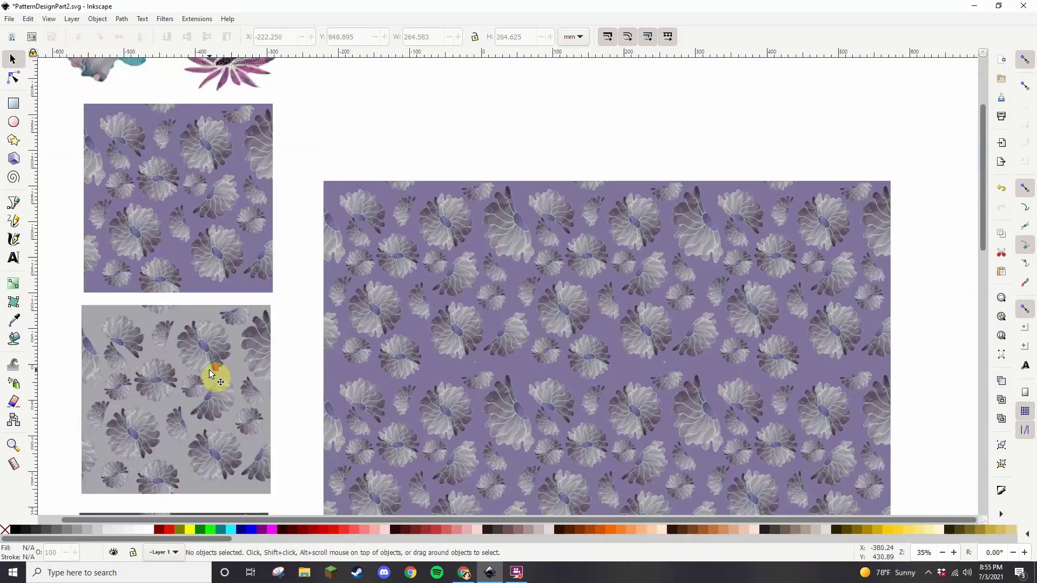
pyautogui.scroll(12, 381, 349)
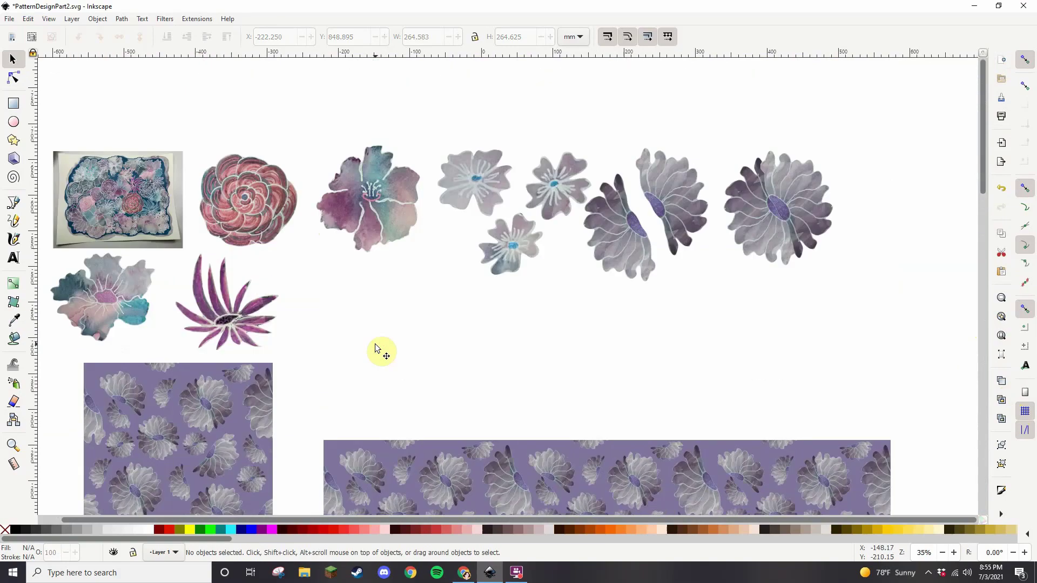